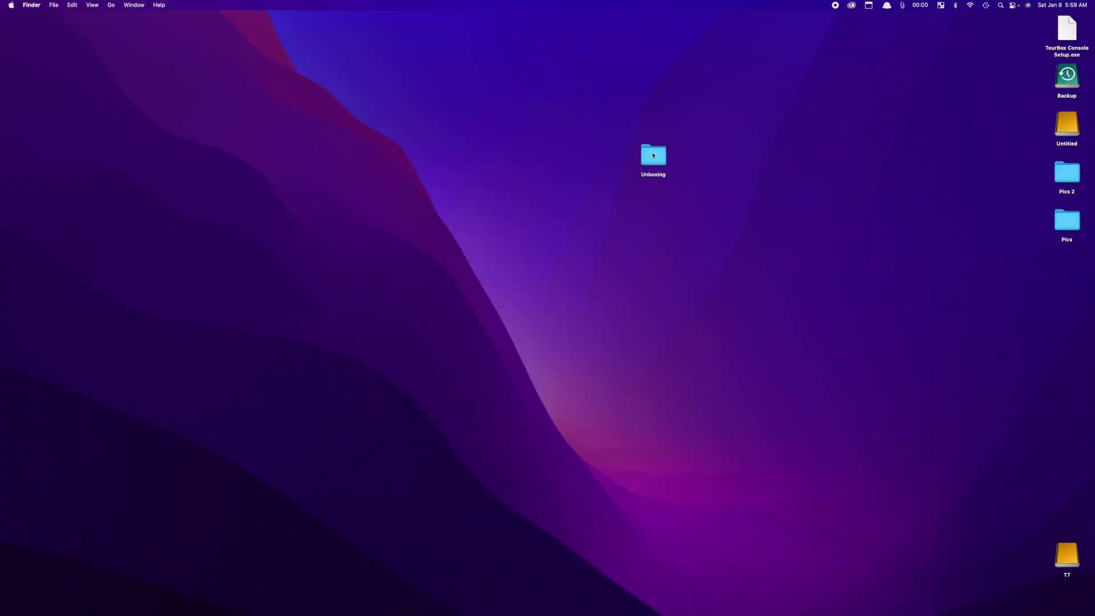
Review the Unboxing folder's files in Finder, then switch to Final Cut Pro.
double_click(653, 156)
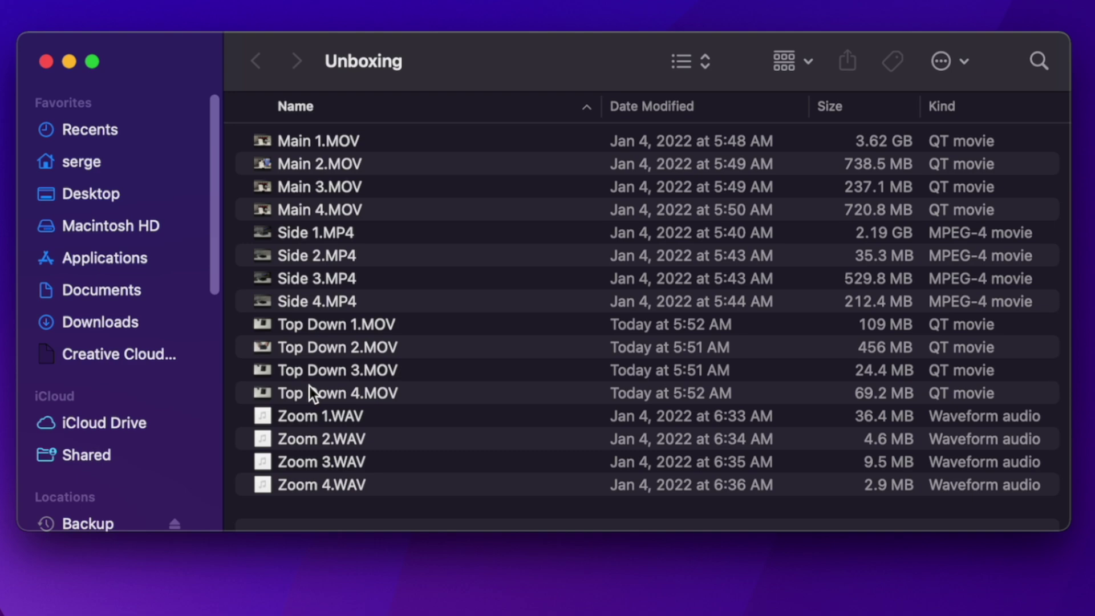
key("super+Tab")
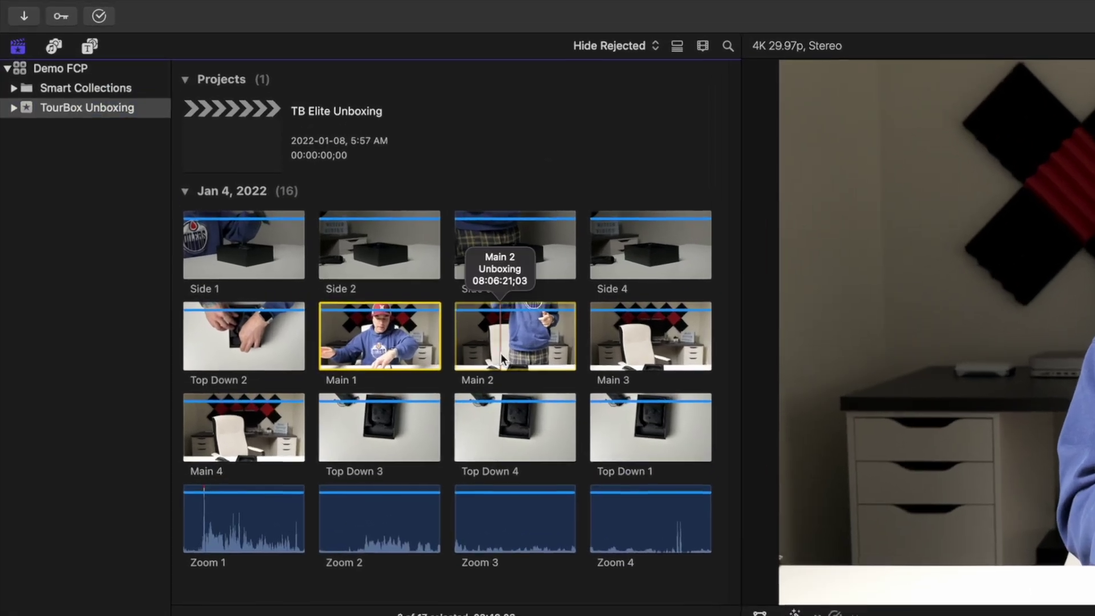
Select the four Main clips together in the browser.
left_click(258, 168, "super")
left_click(327, 168, "super")
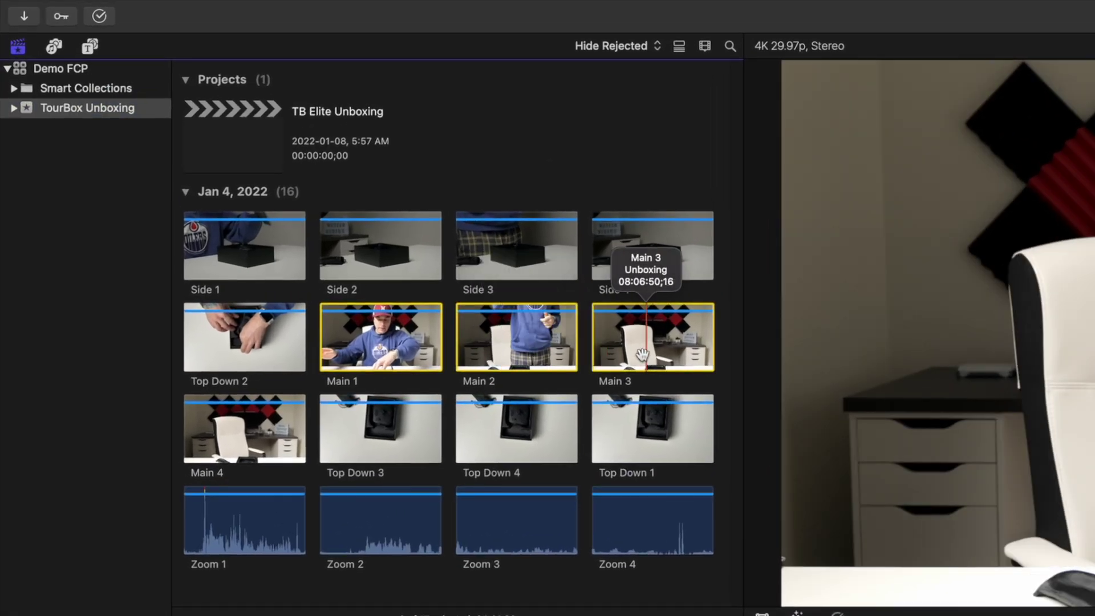
left_click(244, 428, "super")
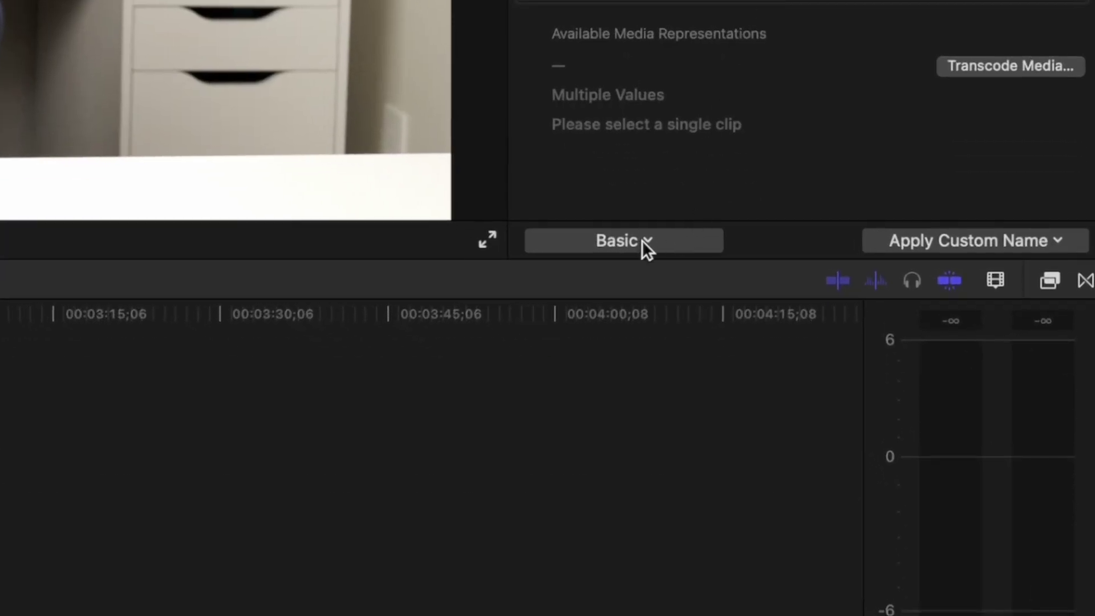
Show Extended metadata and enter camera angle 1 and a camera name.
left_click(643, 240)
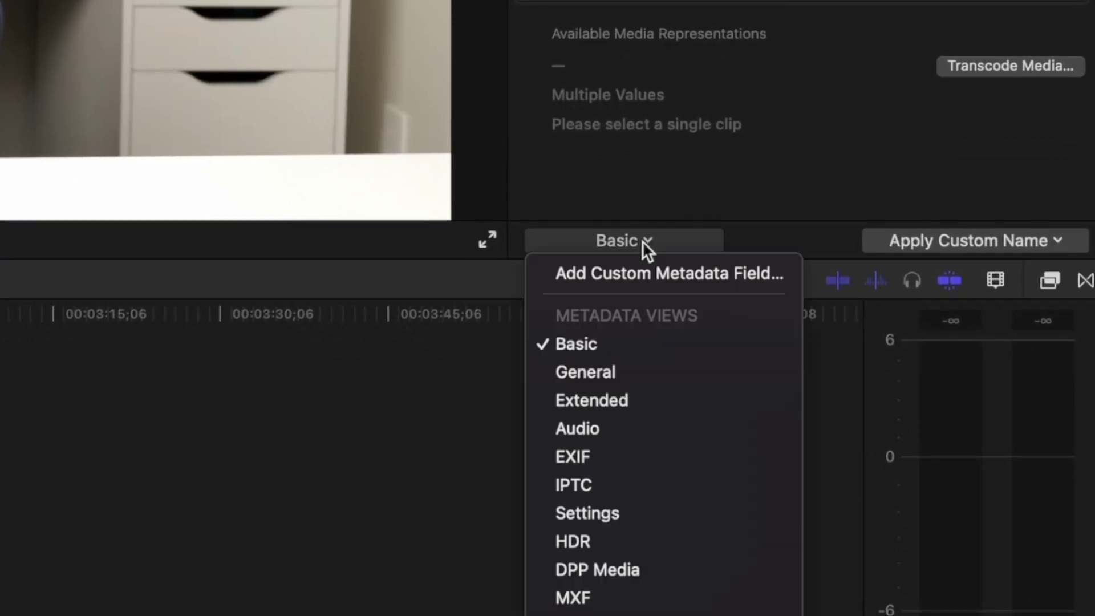
left_click(610, 395)
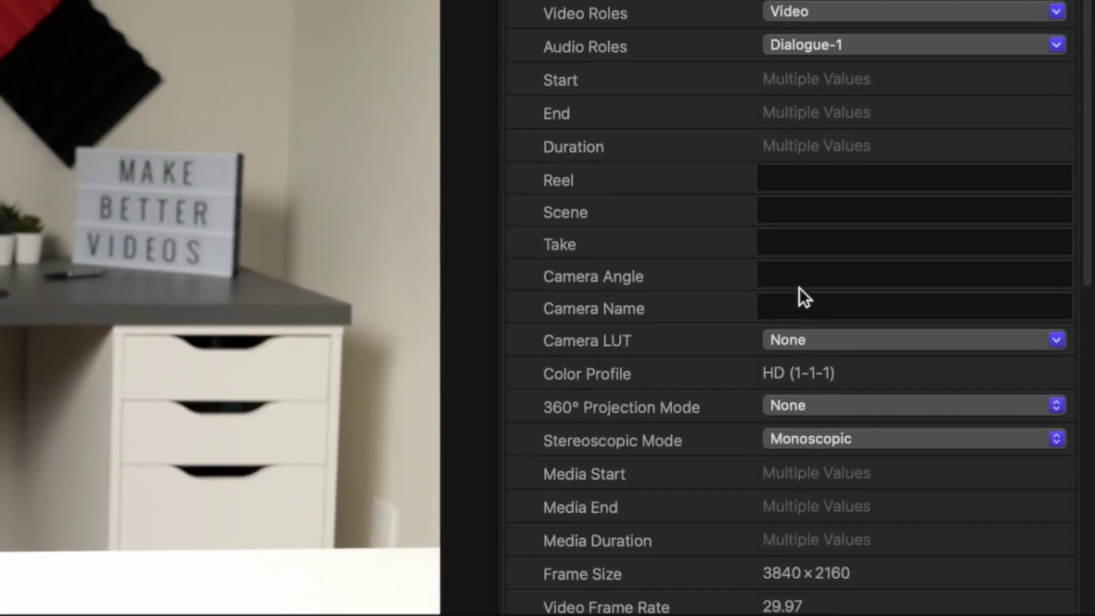
left_click(809, 270)
type("1")
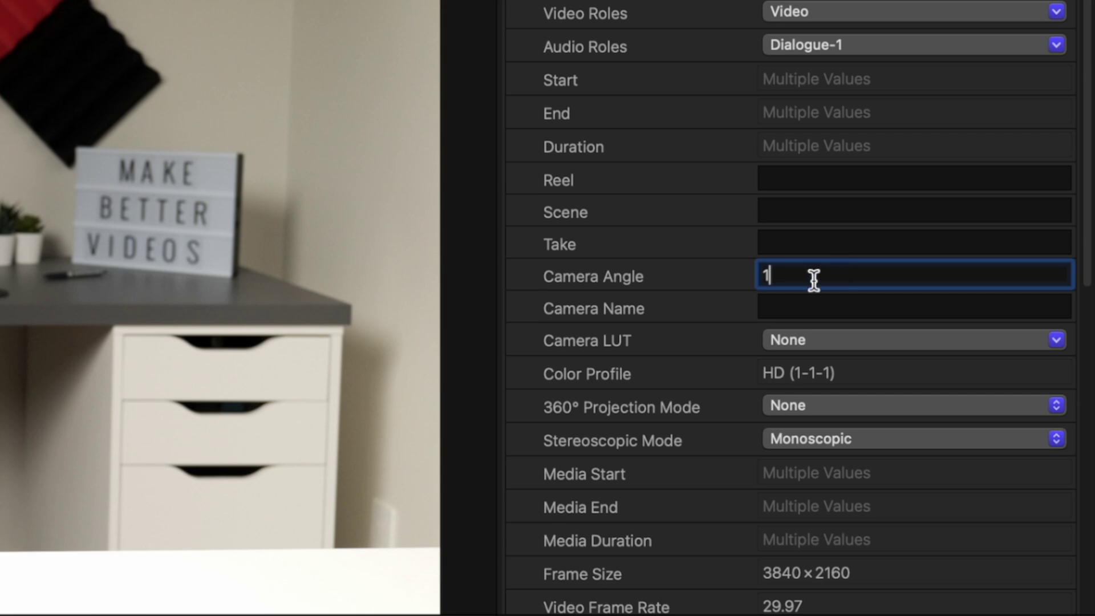
left_click(813, 307)
type("Lumi")
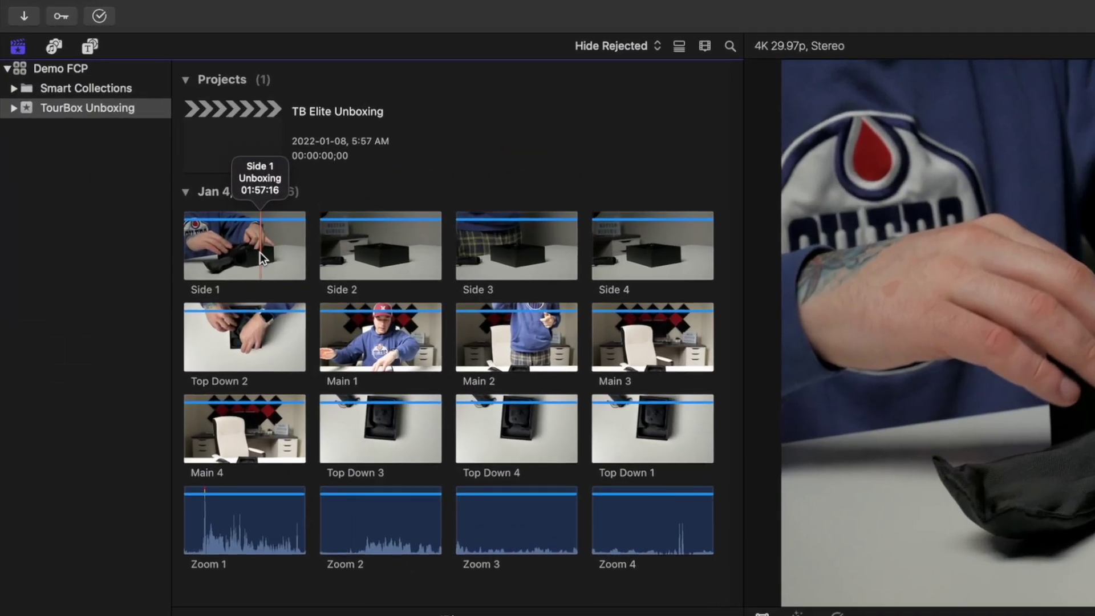
Select Side 1, Main 1, Top Down 1 and Zoom 1 together.
left_click(130, 127)
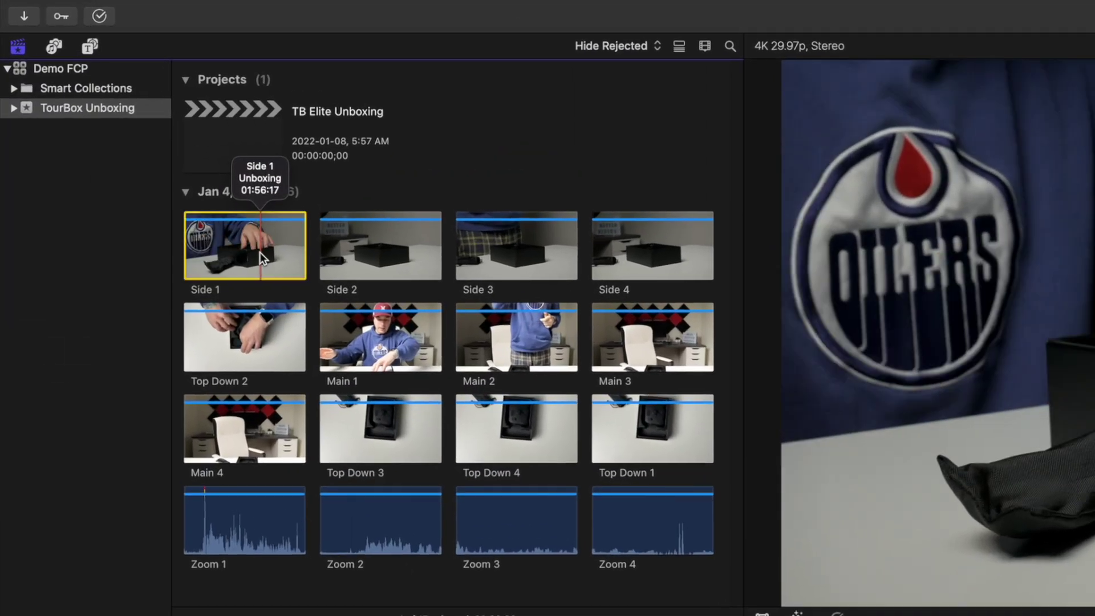
left_click(381, 338, "super")
left_click(652, 428, "super")
left_click(240, 527, "super")
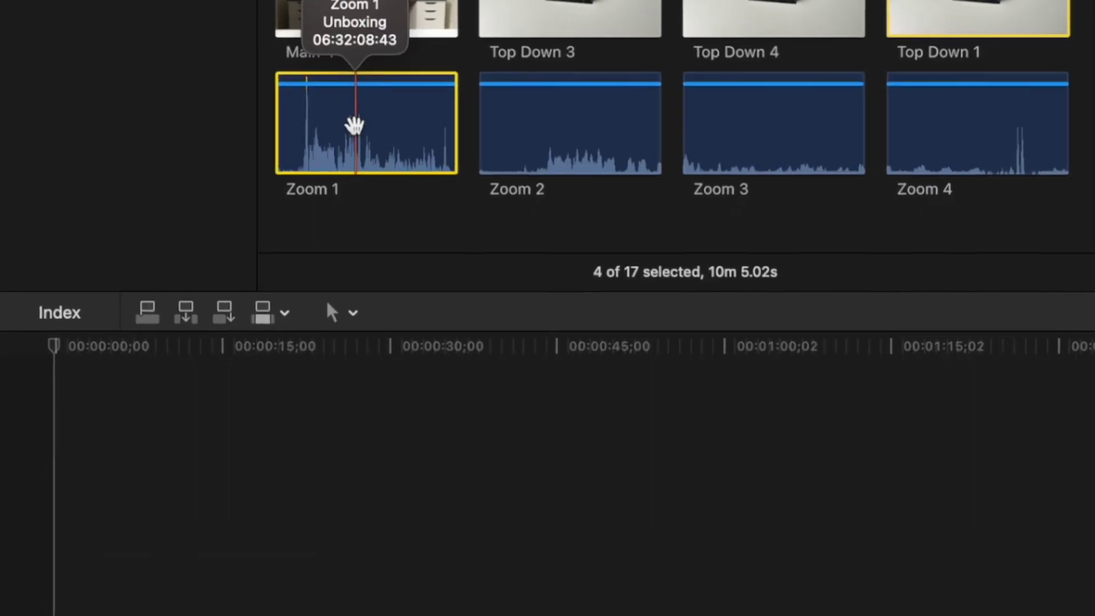
Create an audio-synchronised New Multicam Clip from the selected clips.
right_click(237, 520)
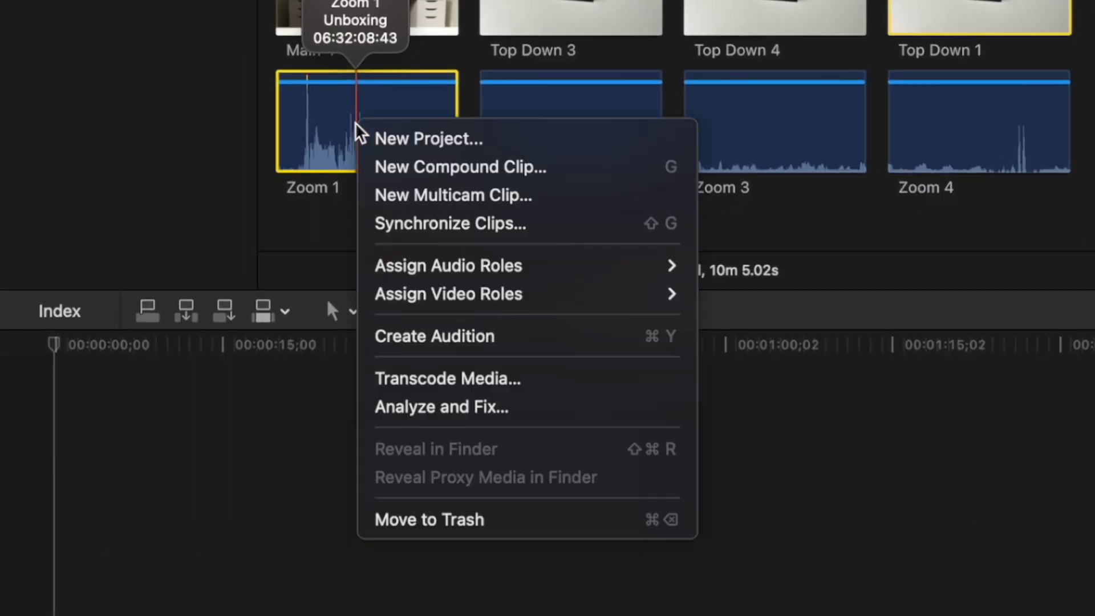
left_click(428, 195)
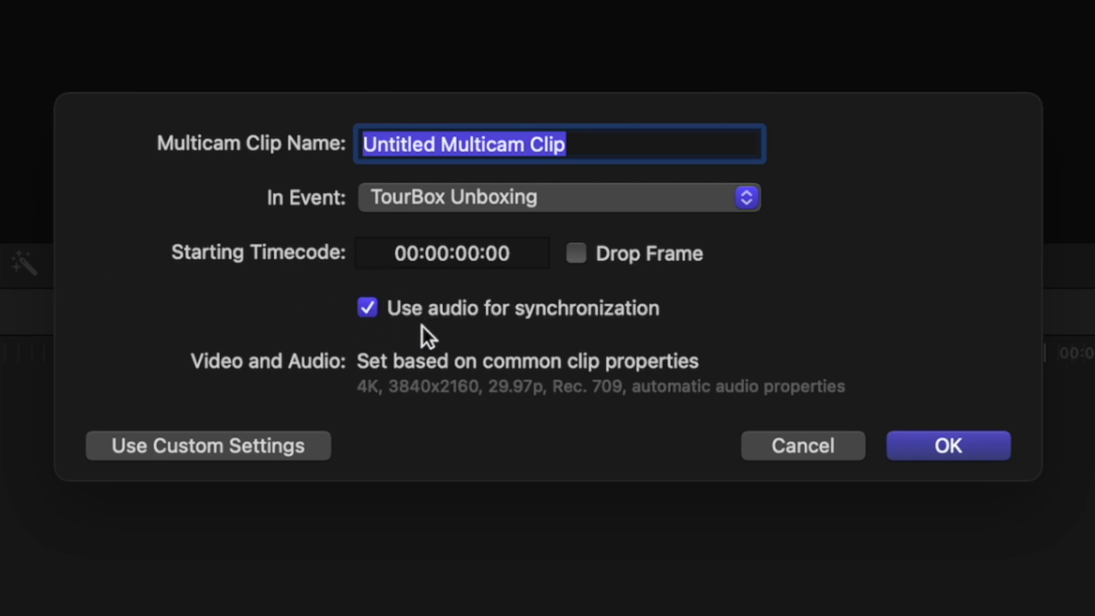
left_click(923, 439)
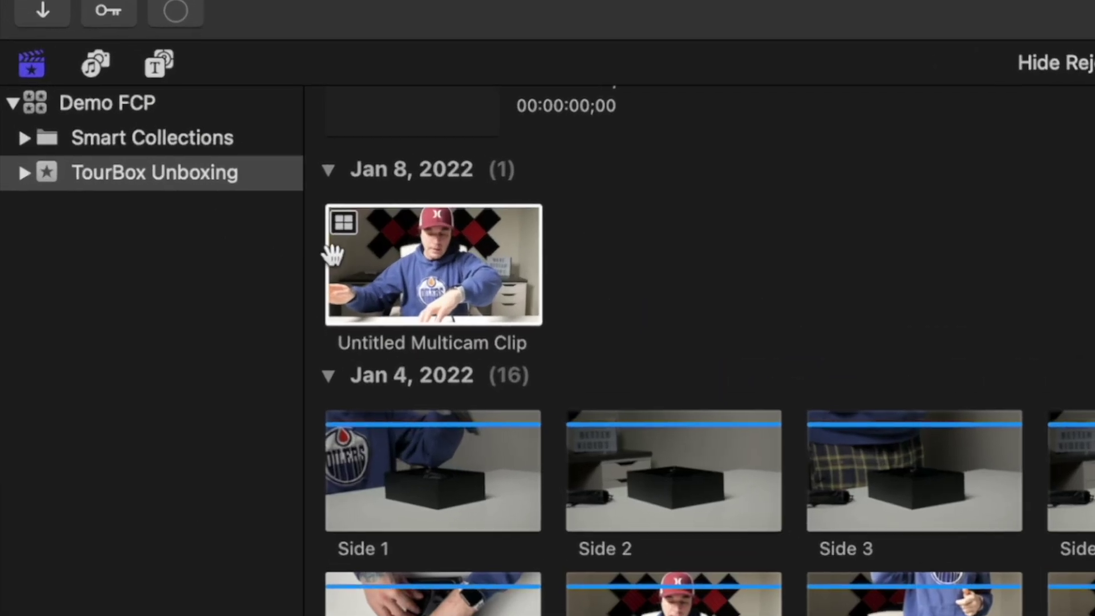
Inspect the multicam clip's angles in the angle editor and return to the project.
left_click(334, 253)
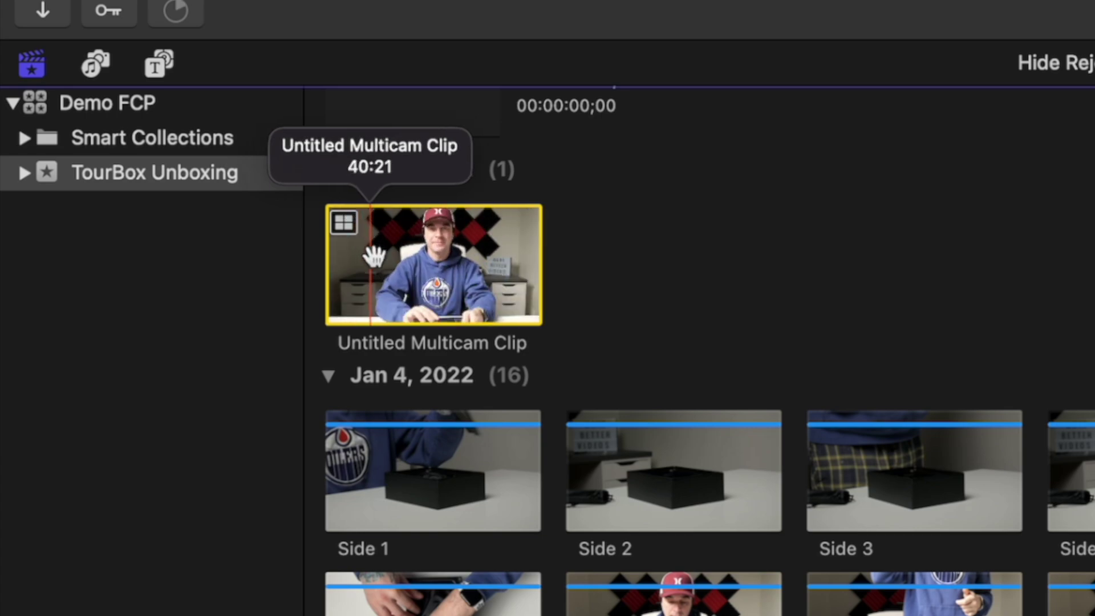
double_click(375, 255)
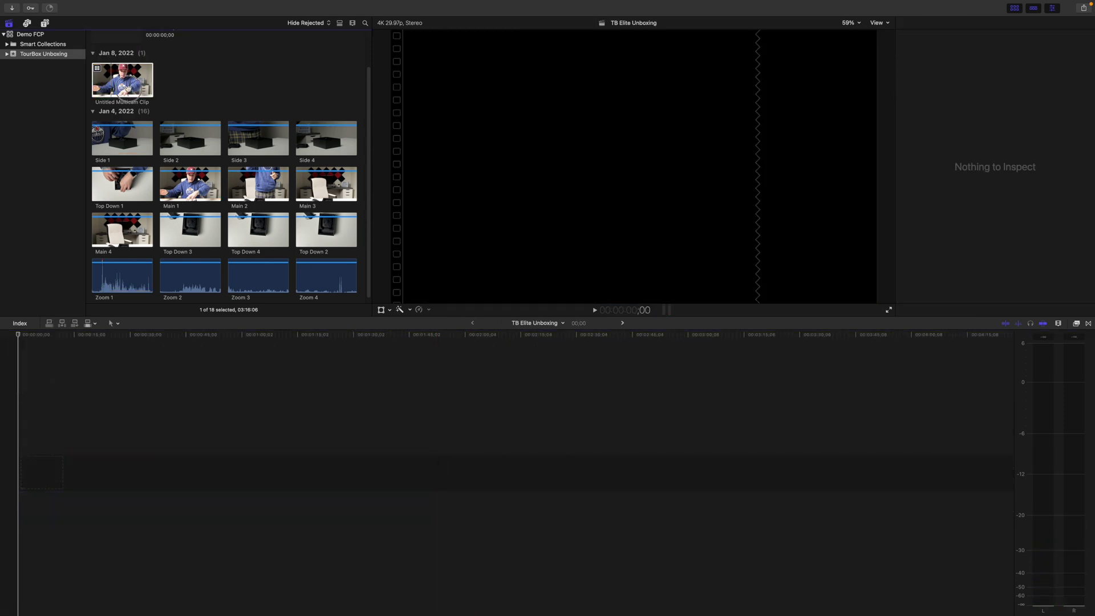
left_click(121, 80)
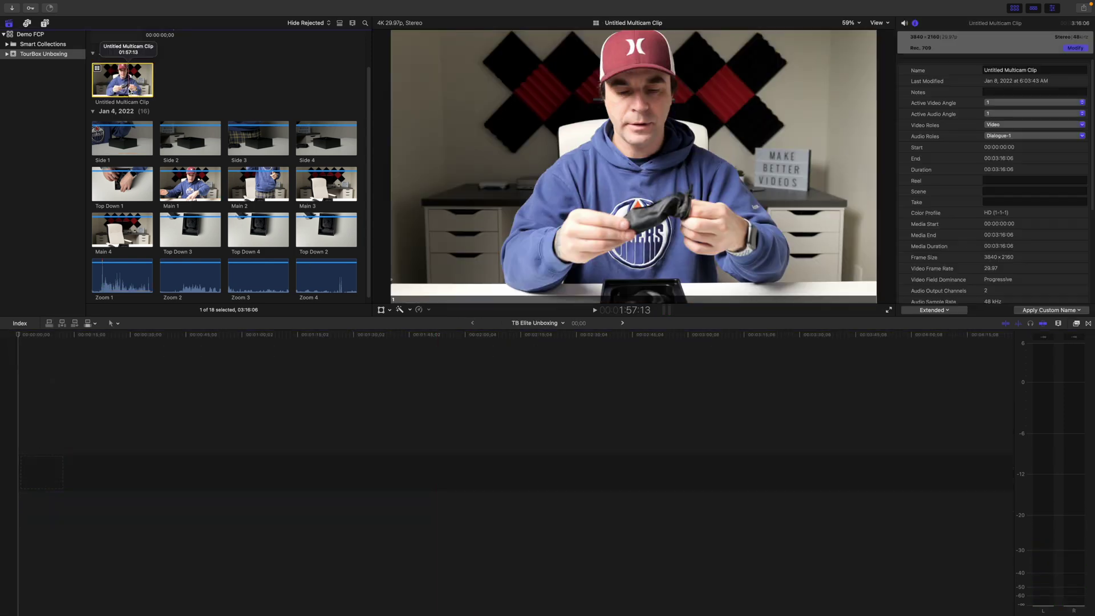
Append the multicam clip to the TB Elite Unboxing timeline and play it back.
key("e")
left_click(156, 466)
key("space")
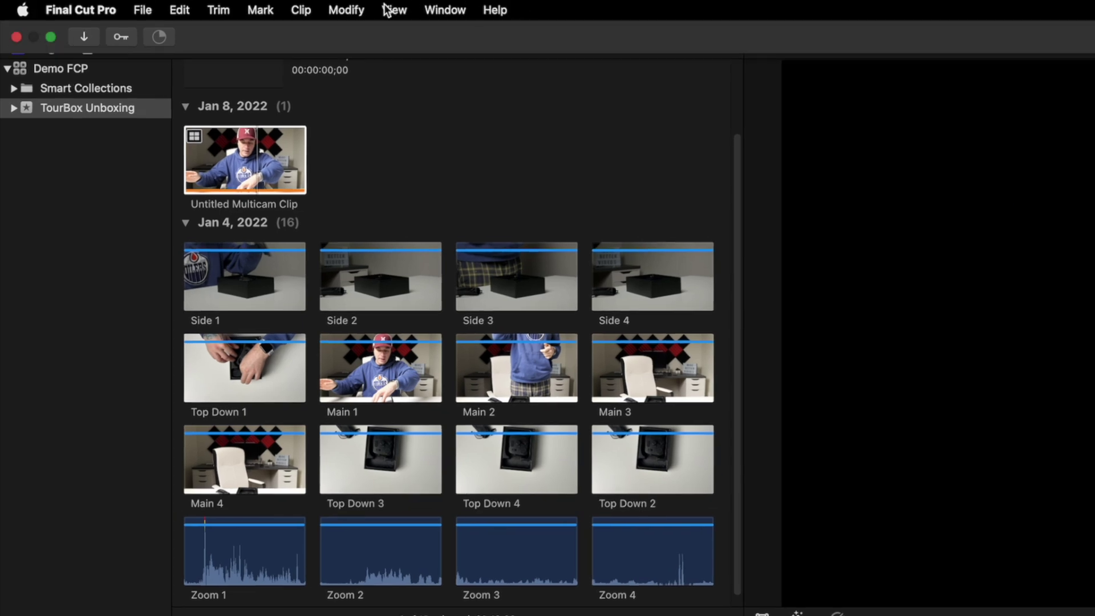
Show the Angle Viewer with all camera angles, hide the browser and play from about 1:27.
left_click(393, 10)
mouse_move(421, 120)
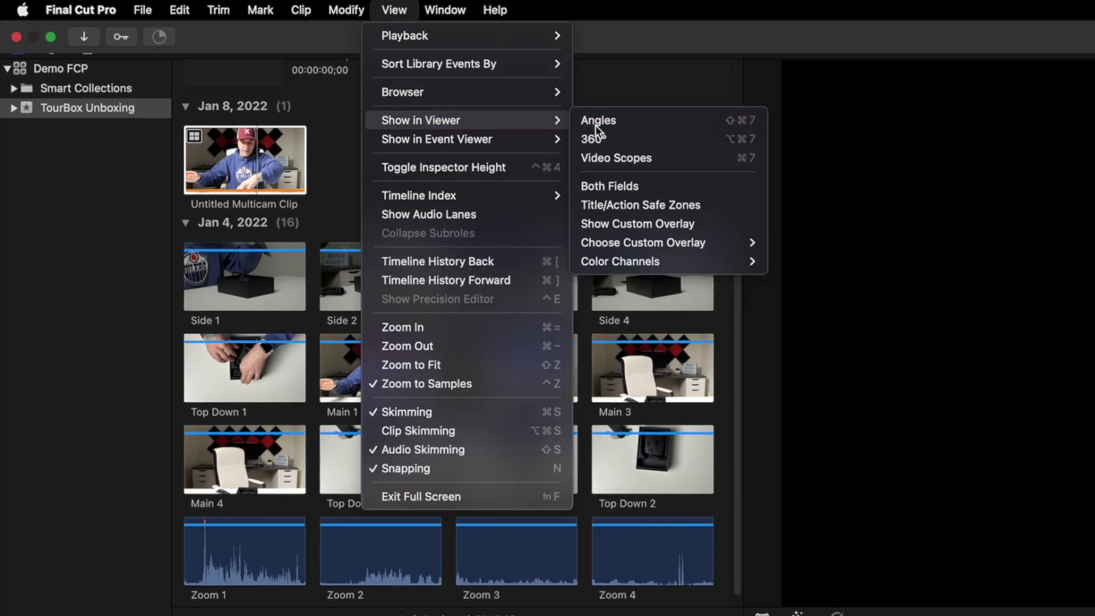
left_click(598, 120)
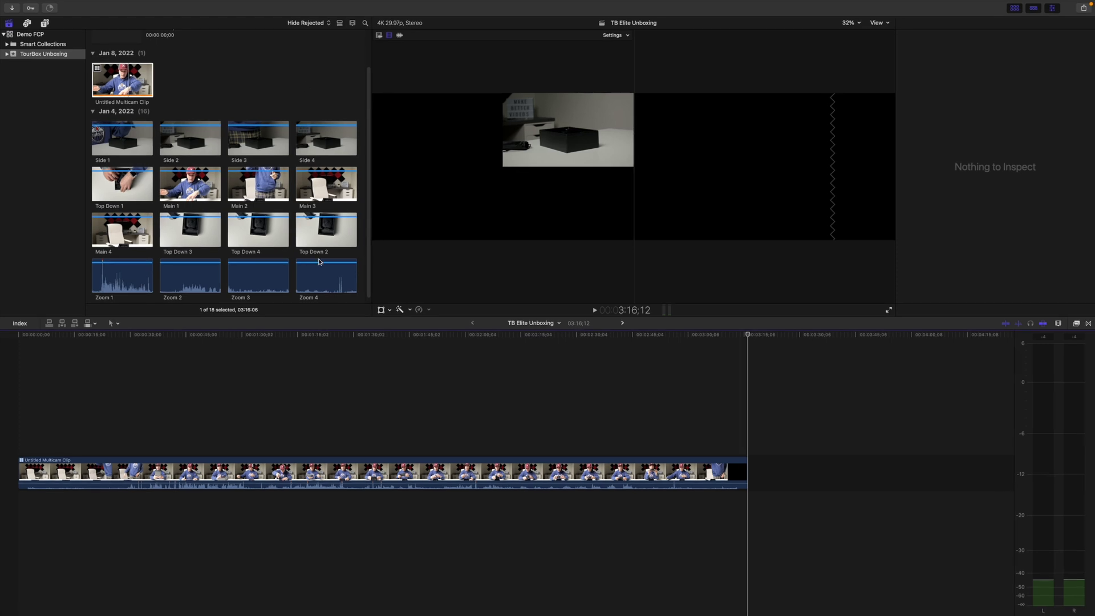
left_click(343, 416)
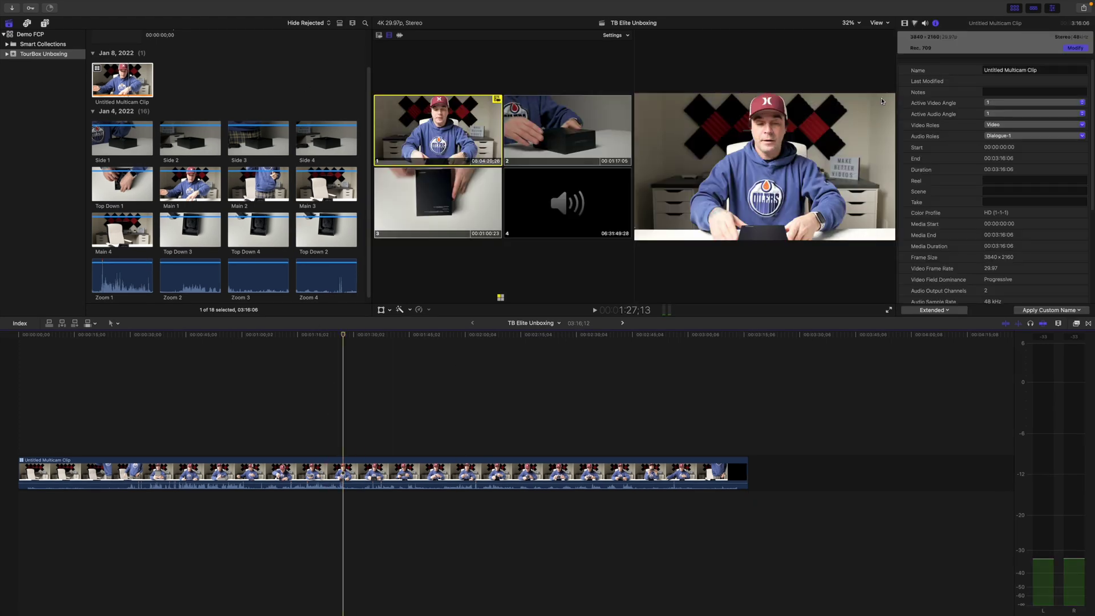
mouse_move(1014, 4)
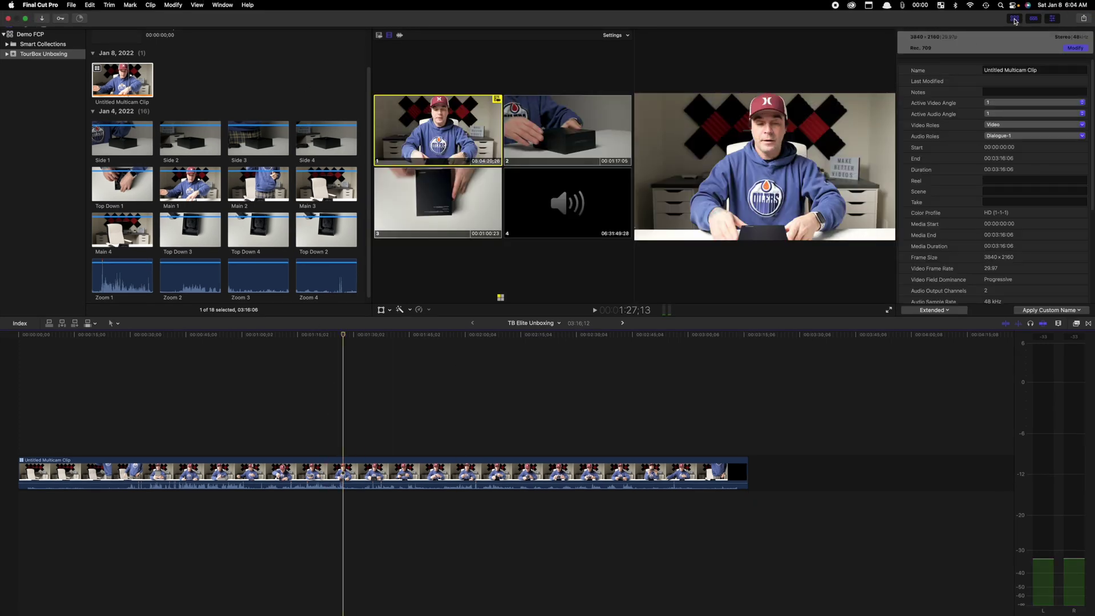
left_click(1015, 19)
key("space")
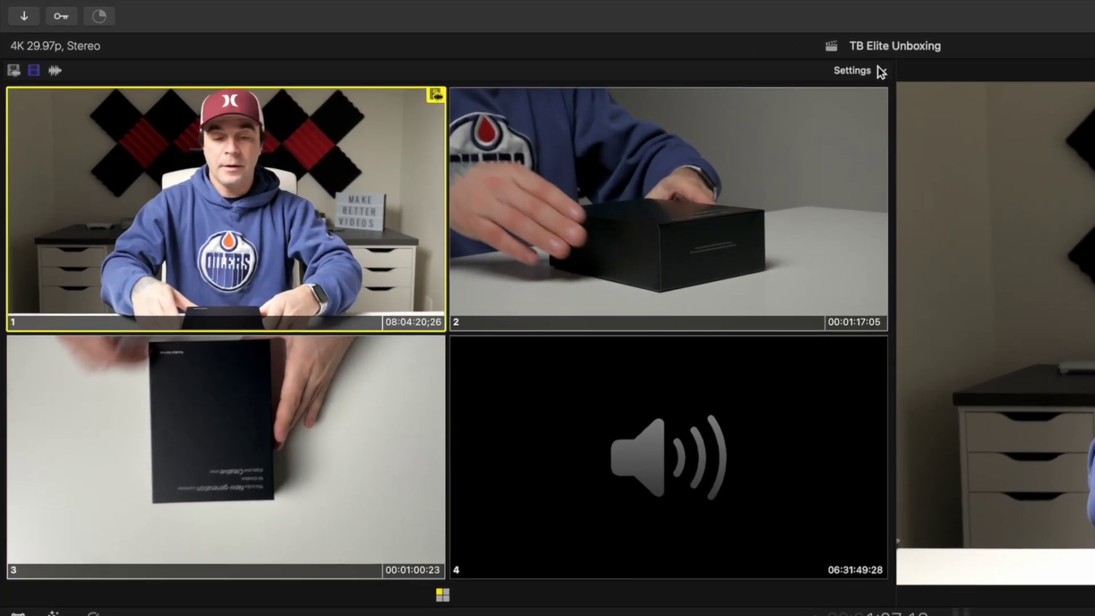
Toggle the angle timecode overlay off and on and keep angle-name labels.
left_click(883, 71)
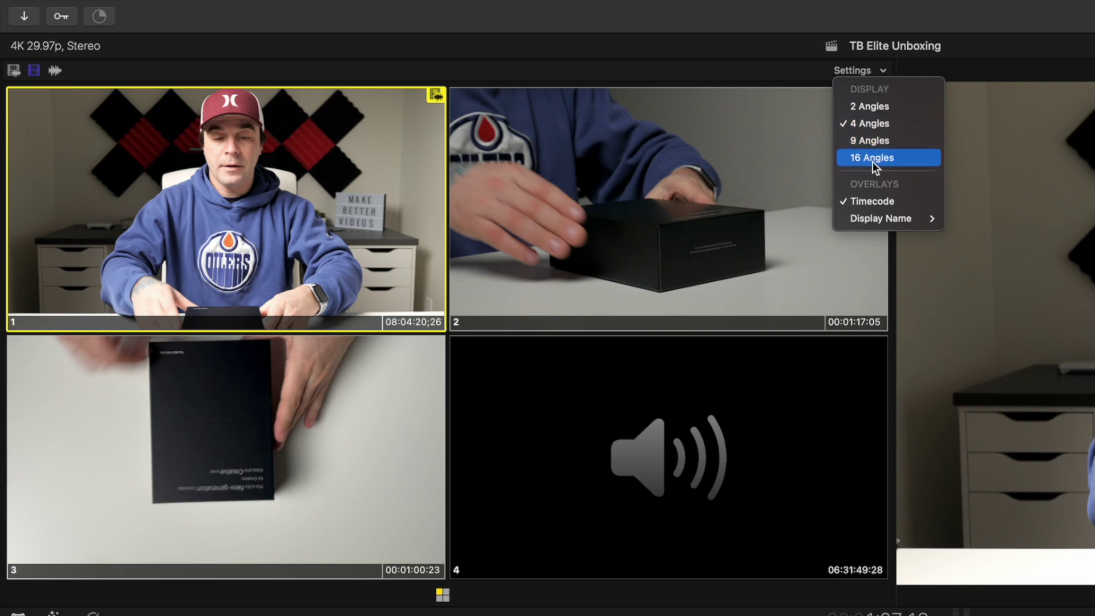
left_click(872, 201)
left_click(860, 70)
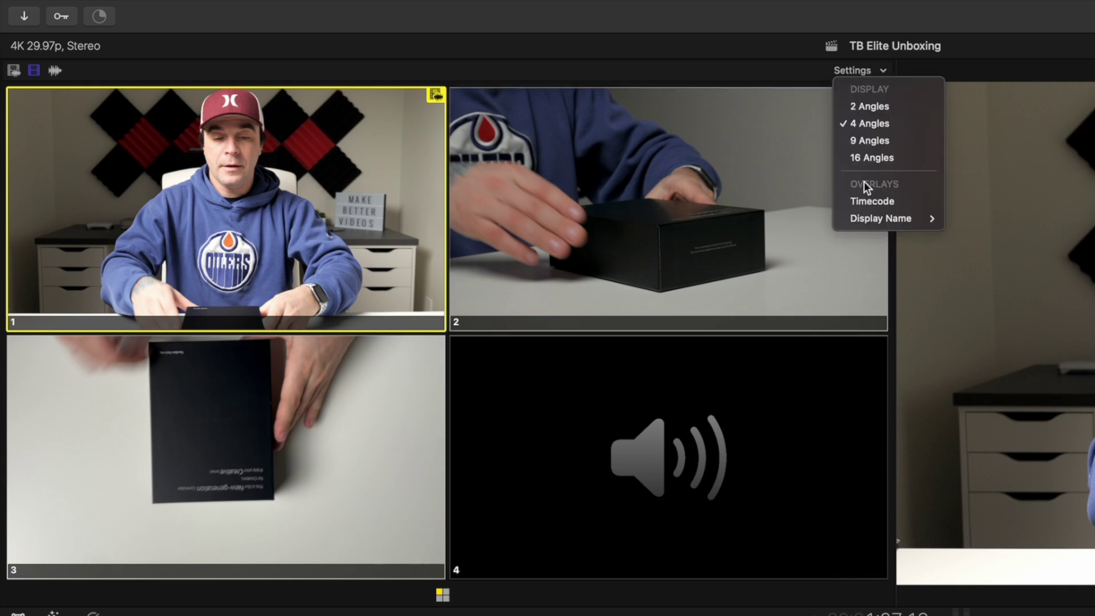
left_click(864, 201)
left_click(860, 70)
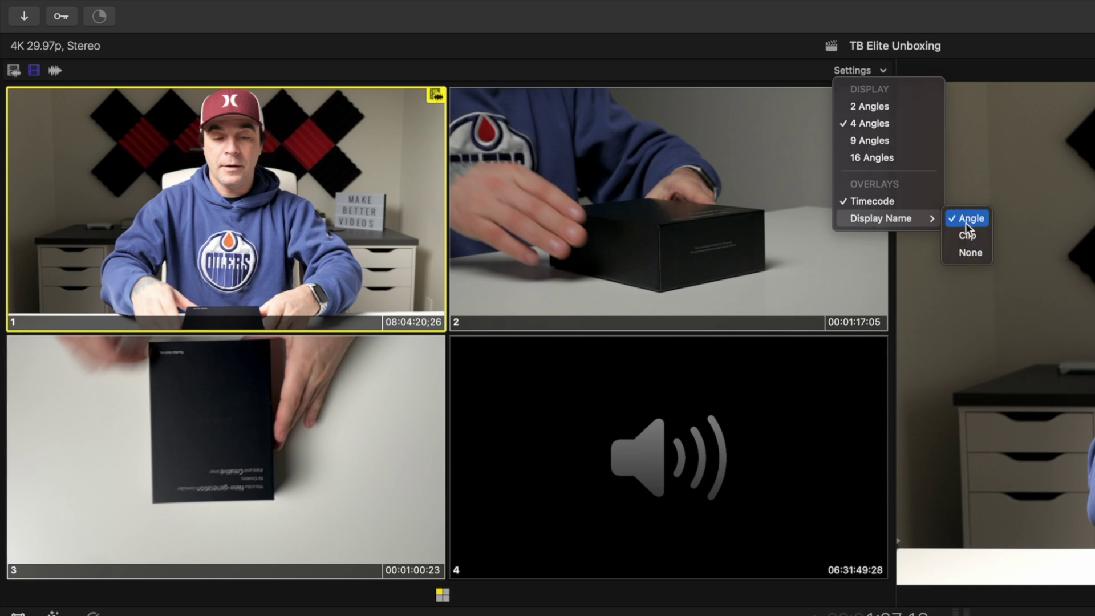
left_click(966, 222)
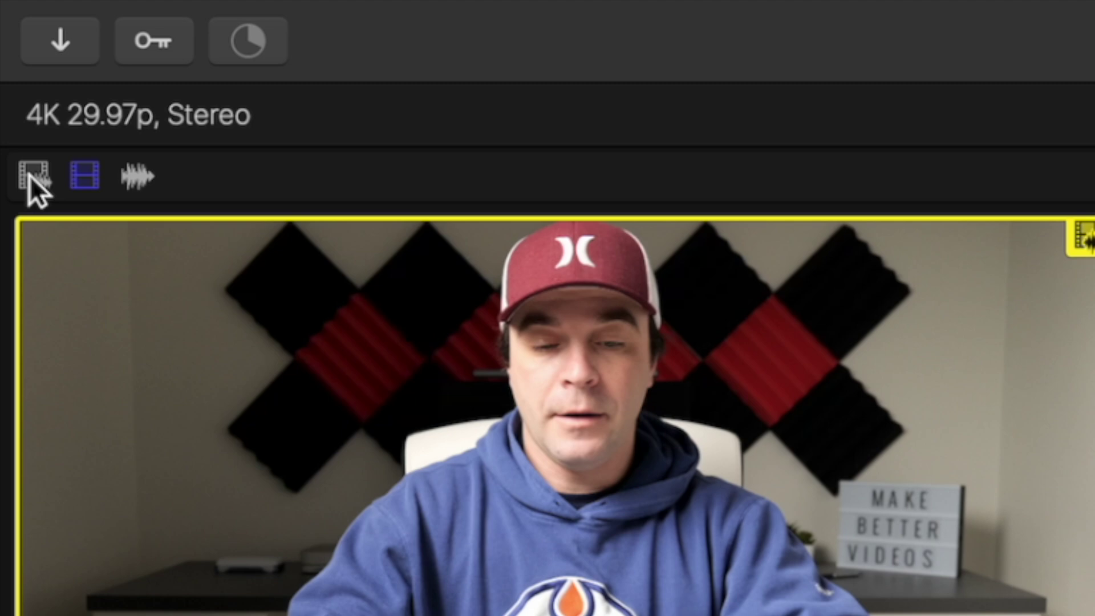
Set switching to audio only and make angle 4 the audio source, keeping angle 1 video.
left_click(28, 175)
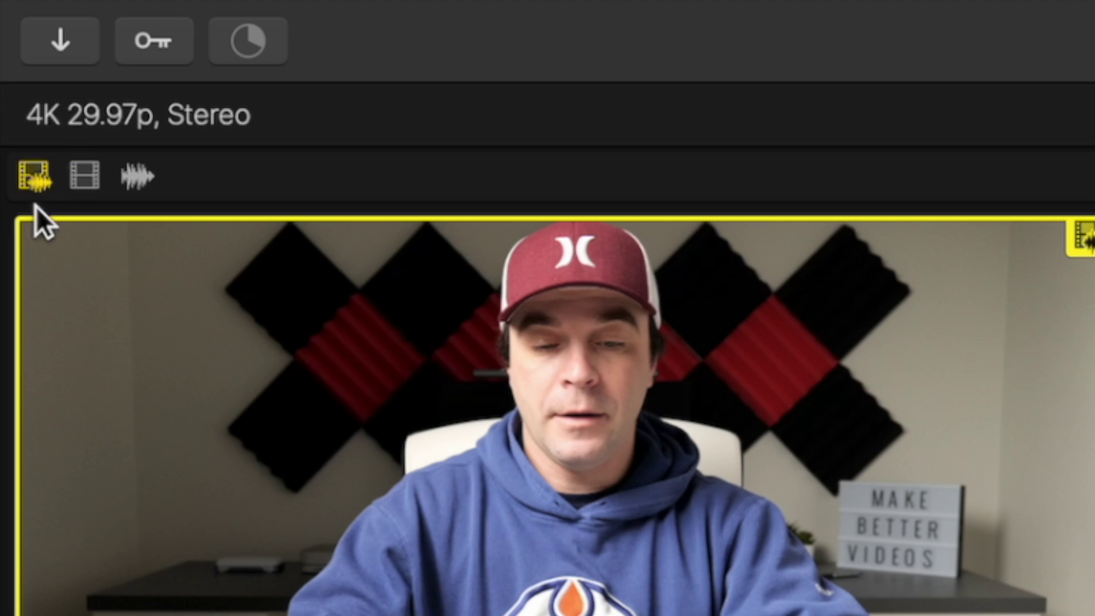
left_click(84, 176)
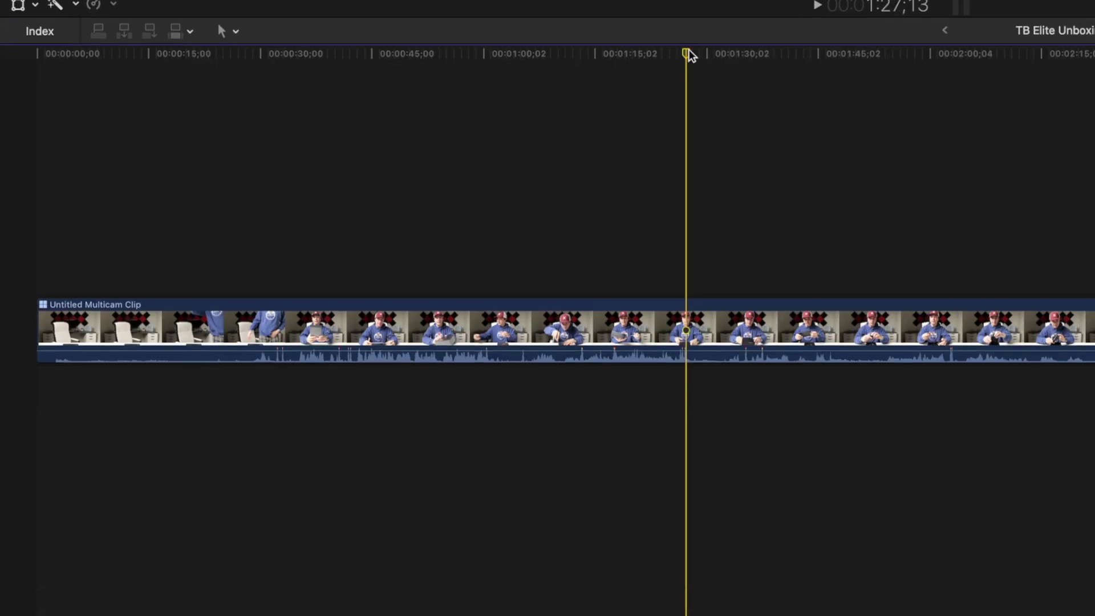
left_click_drag(689, 56, 9, 102)
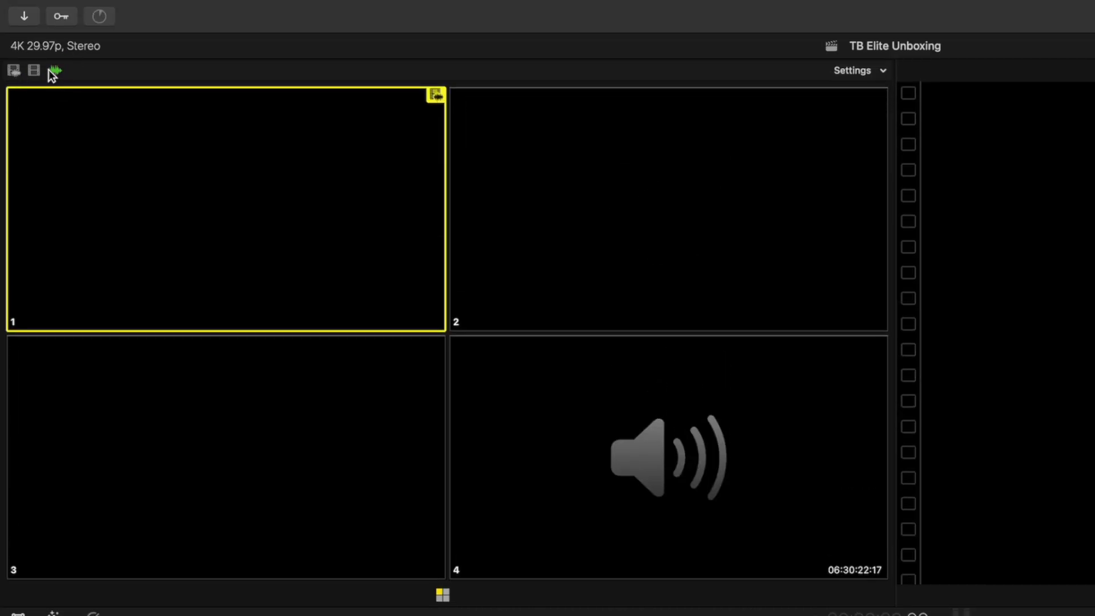
left_click(54, 70)
left_click(633, 442)
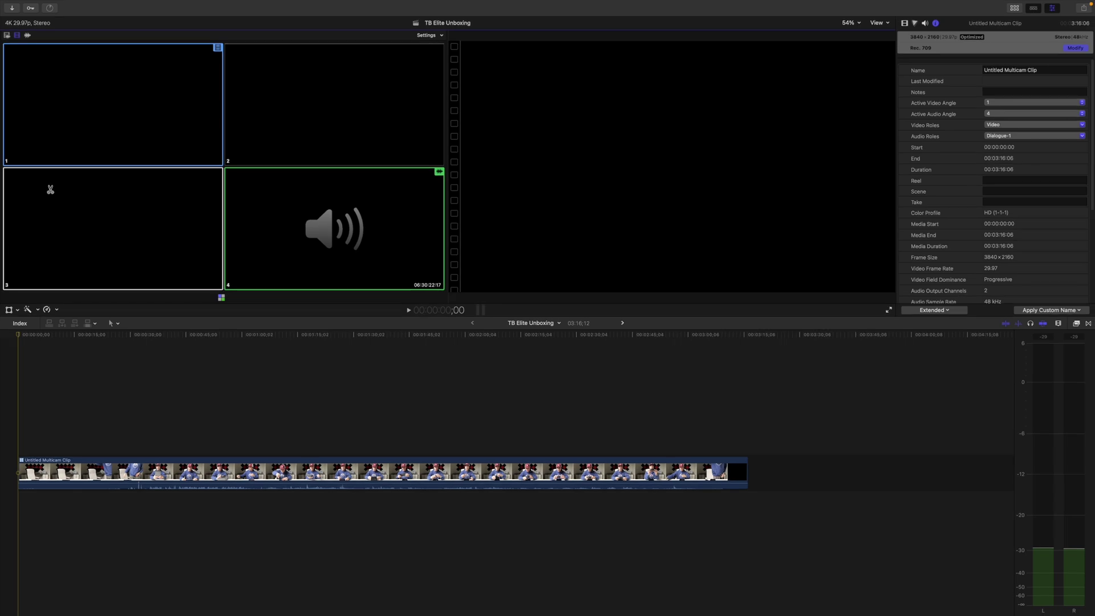
left_click(175, 360)
key("space")
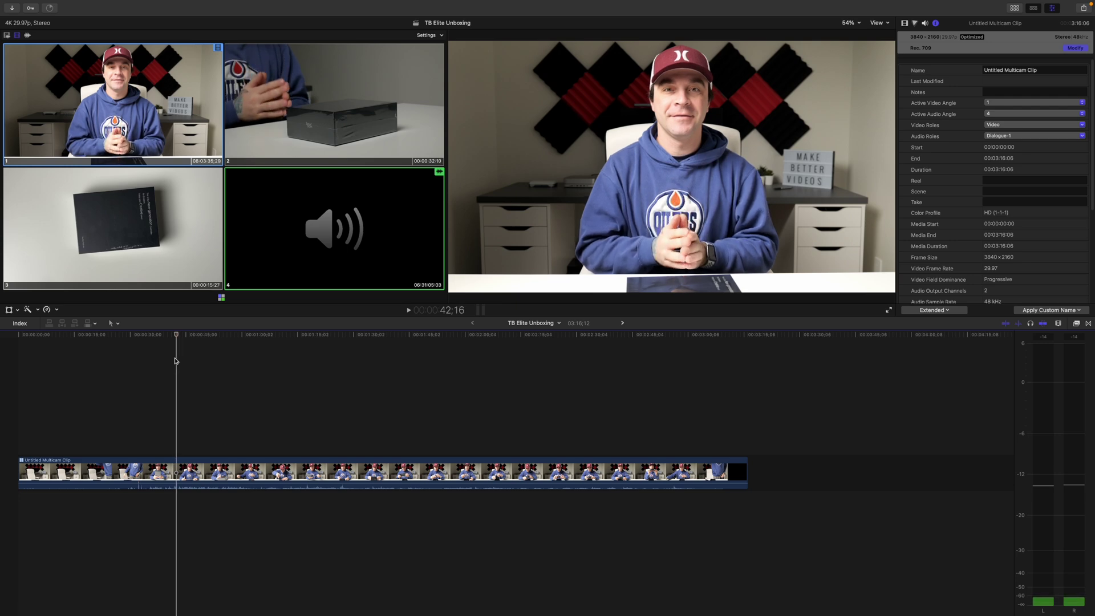
key("space")
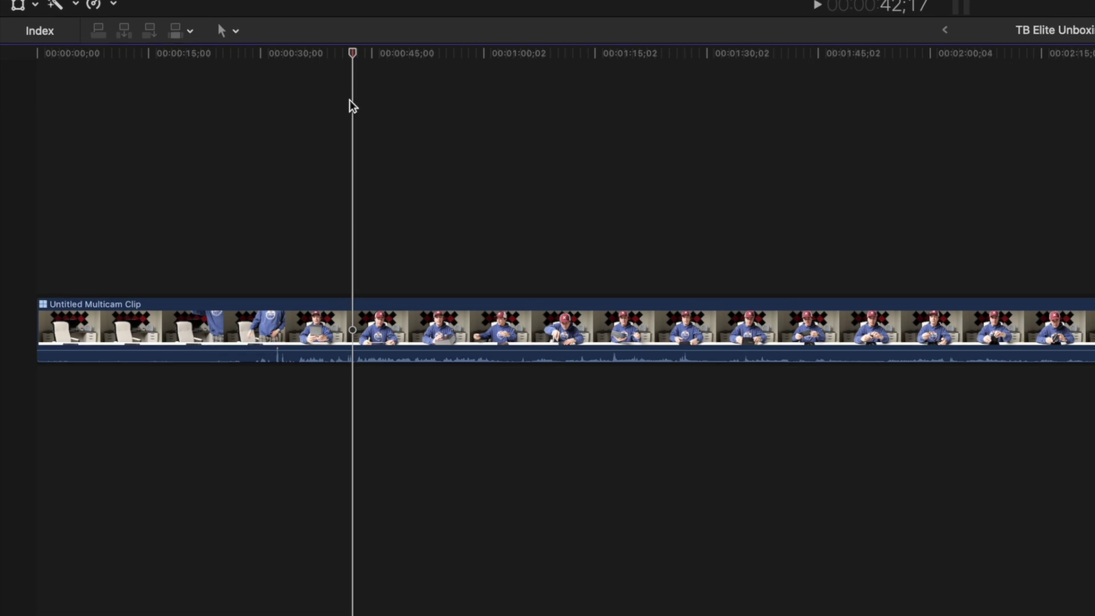
key("Home")
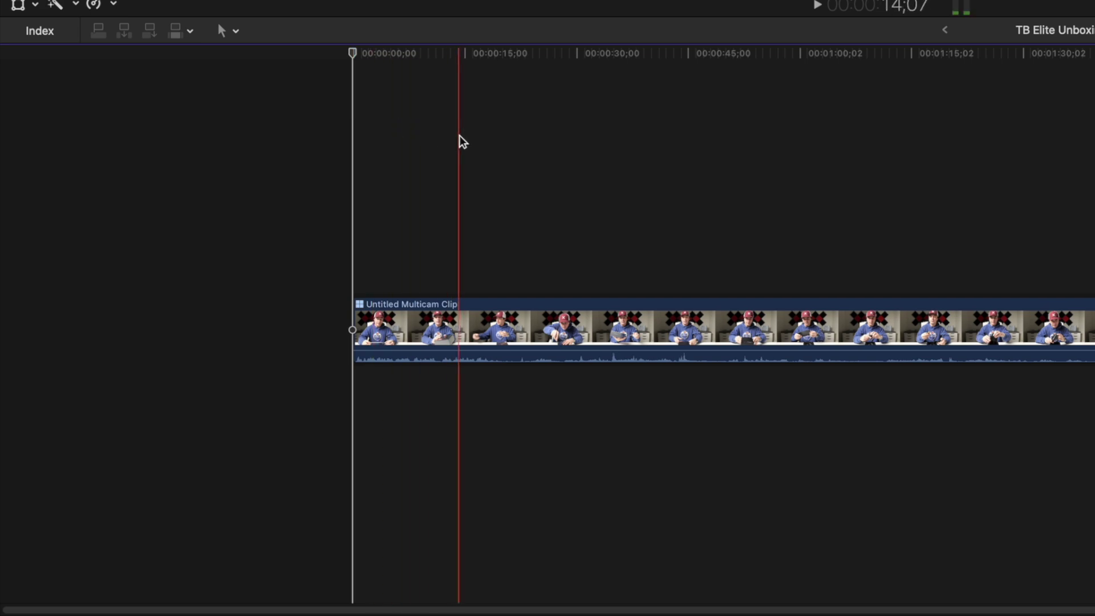
Cut the multicam clip about 14 seconds in and switch the video to angle 3.
left_click(464, 134)
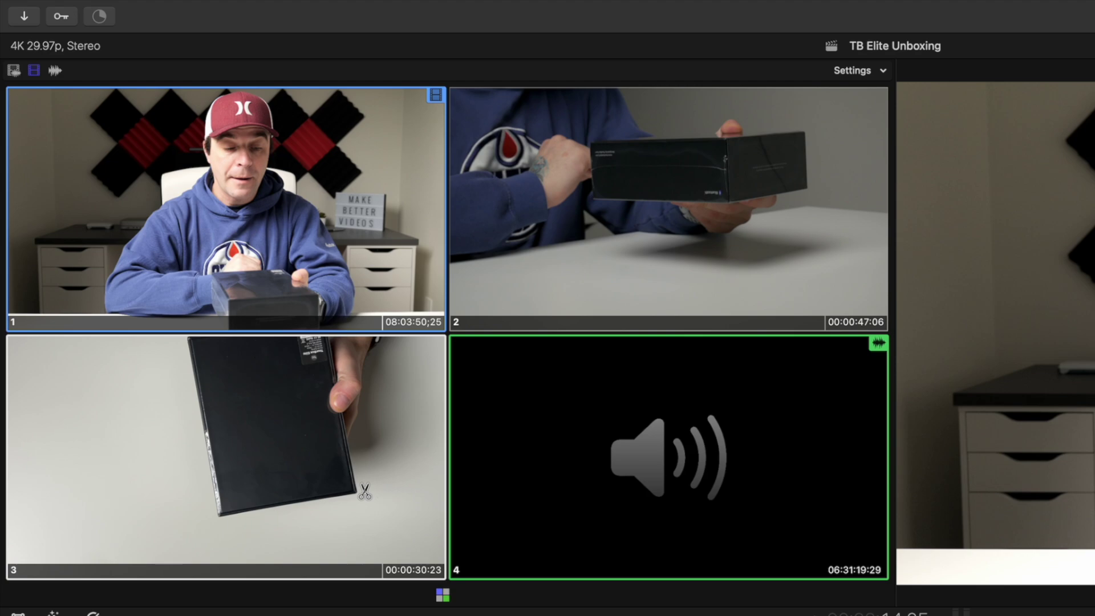
left_click(364, 491)
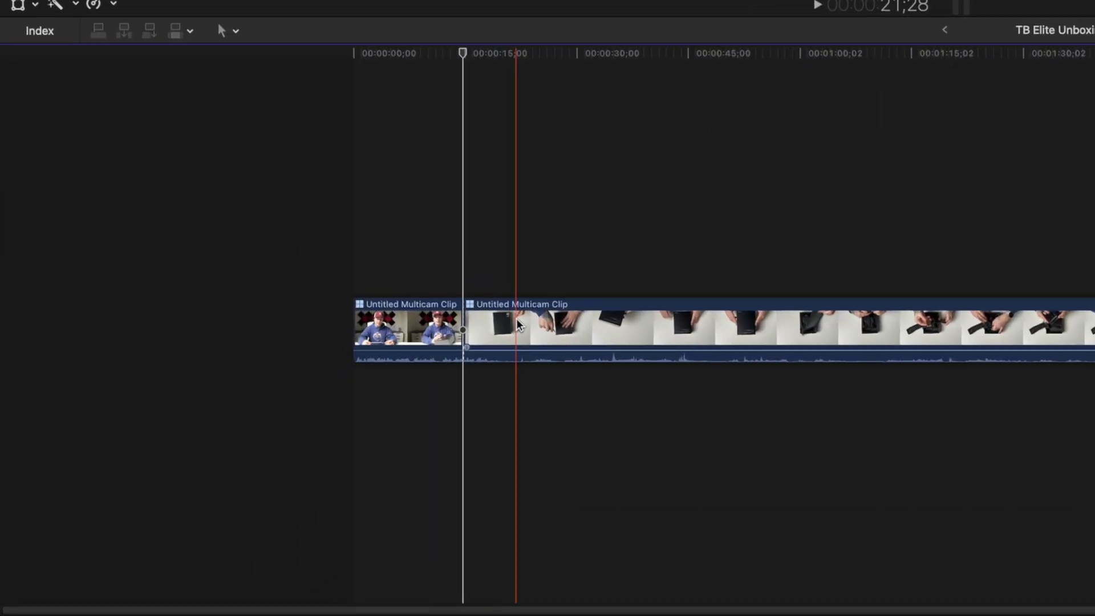
Blade the angle 3 section and set the later piece's Active Video Angle to 2.
left_click(516, 318)
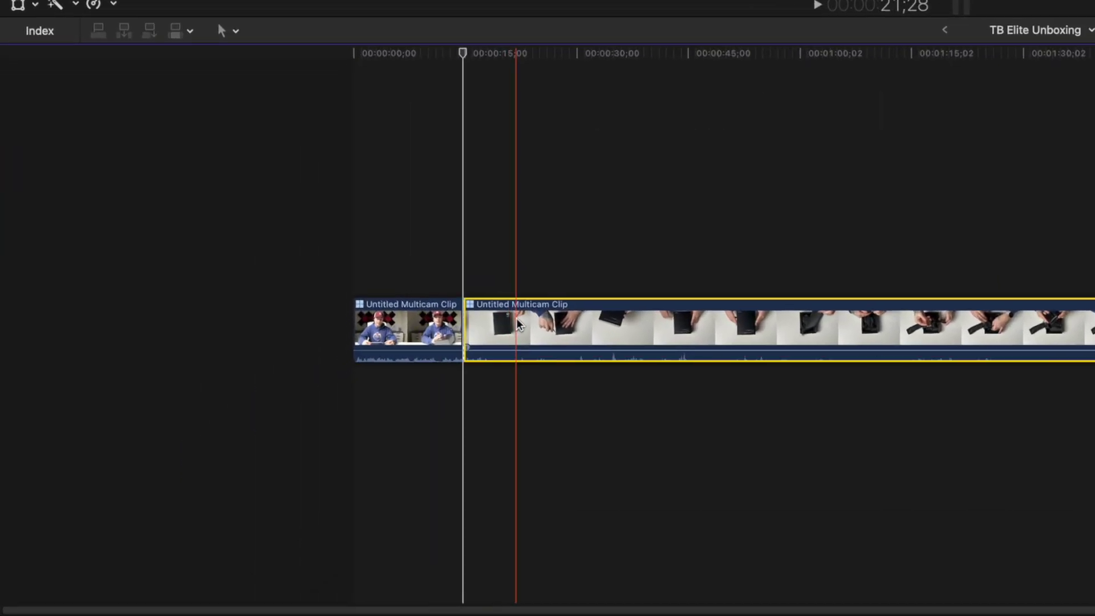
key("super+b")
left_click(537, 321)
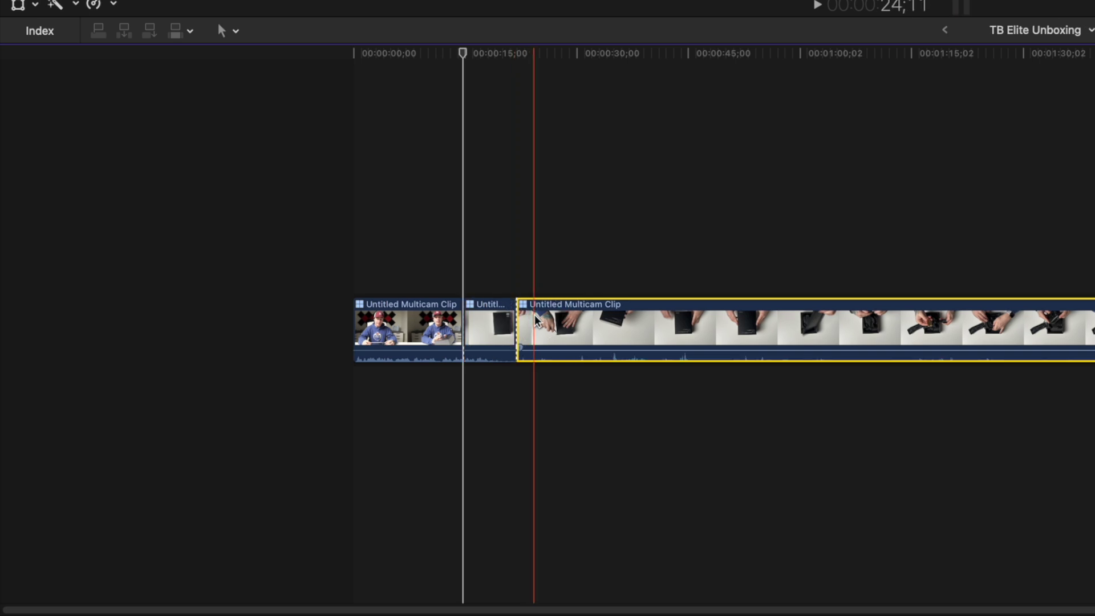
right_click(537, 321)
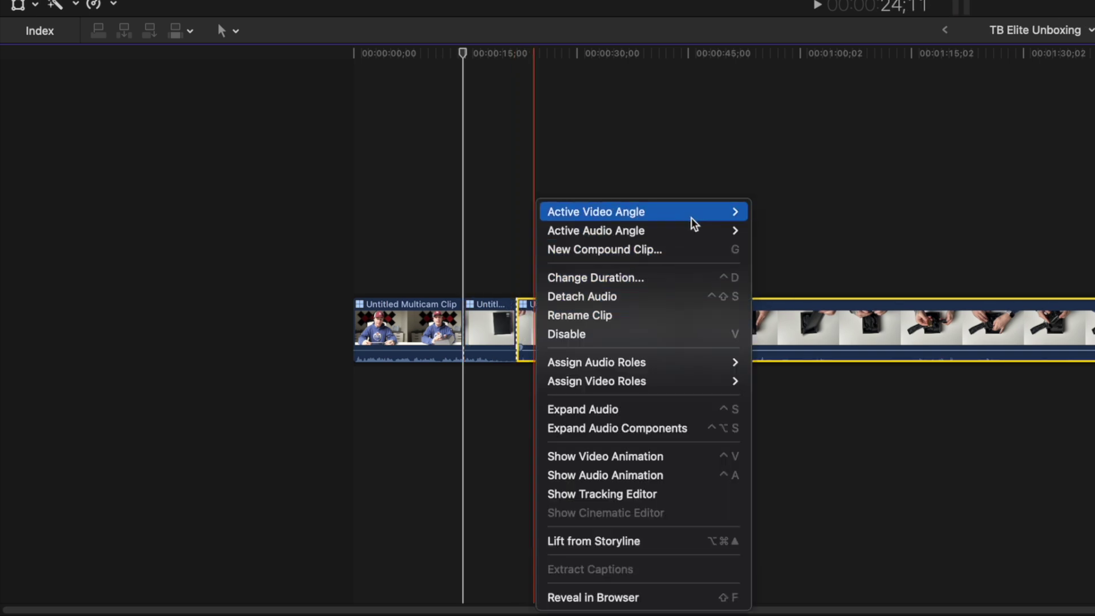
mouse_move(597, 211)
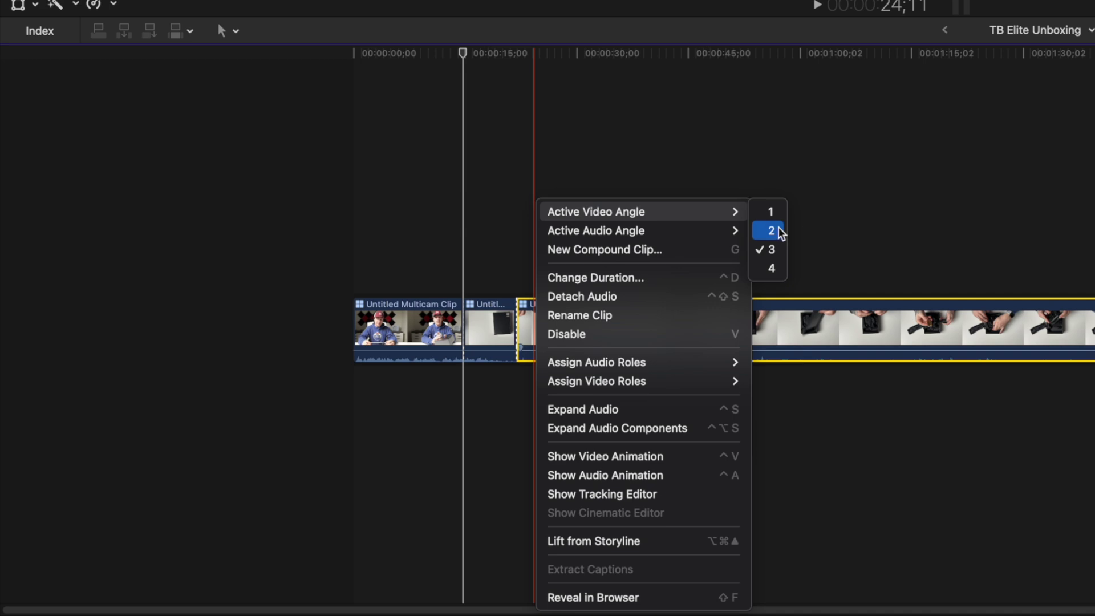
left_click(780, 232)
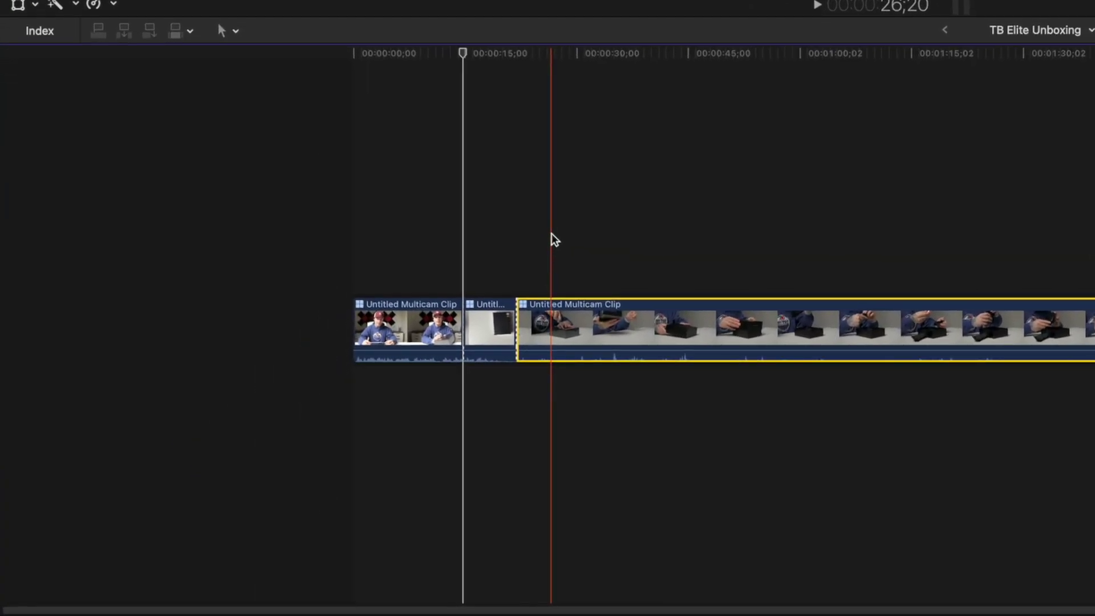
Blade the angle 2 clip, play, and cut live to angle 3 with the number keys.
key("super+b")
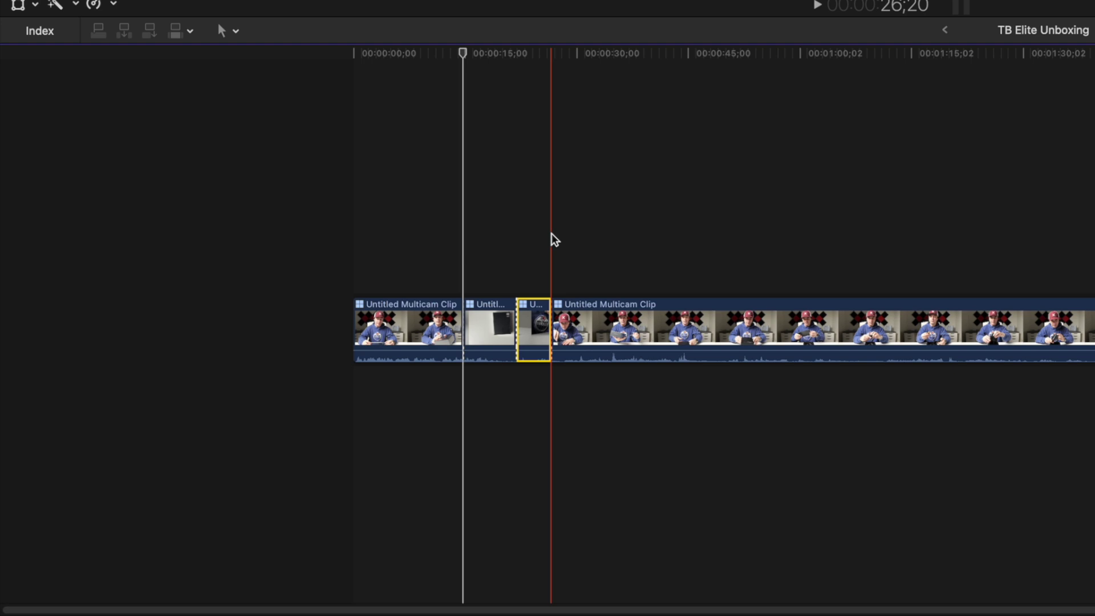
key("space")
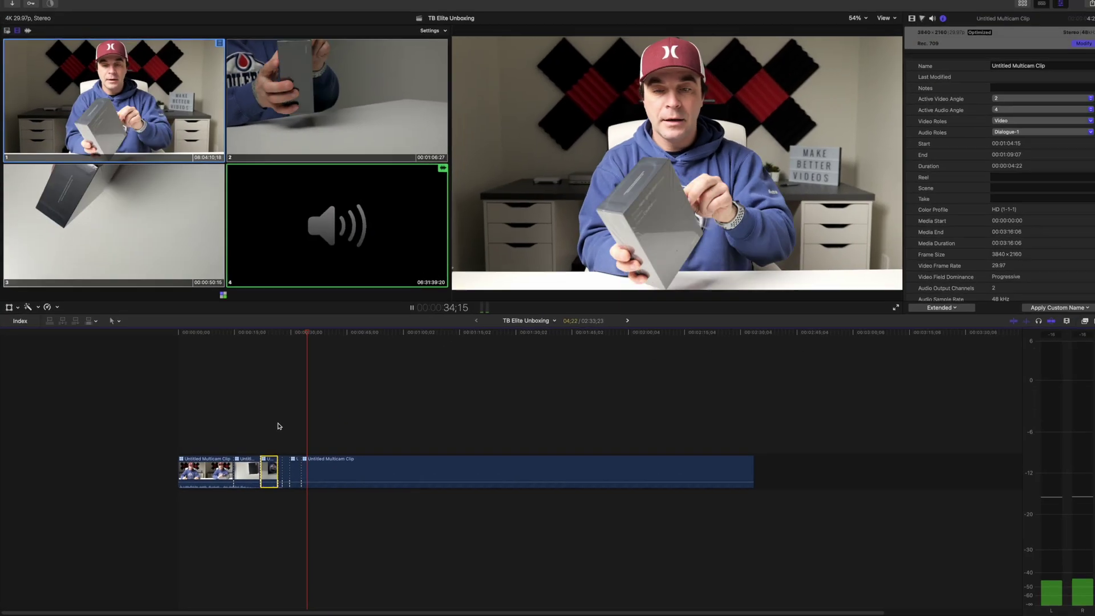
key("3")
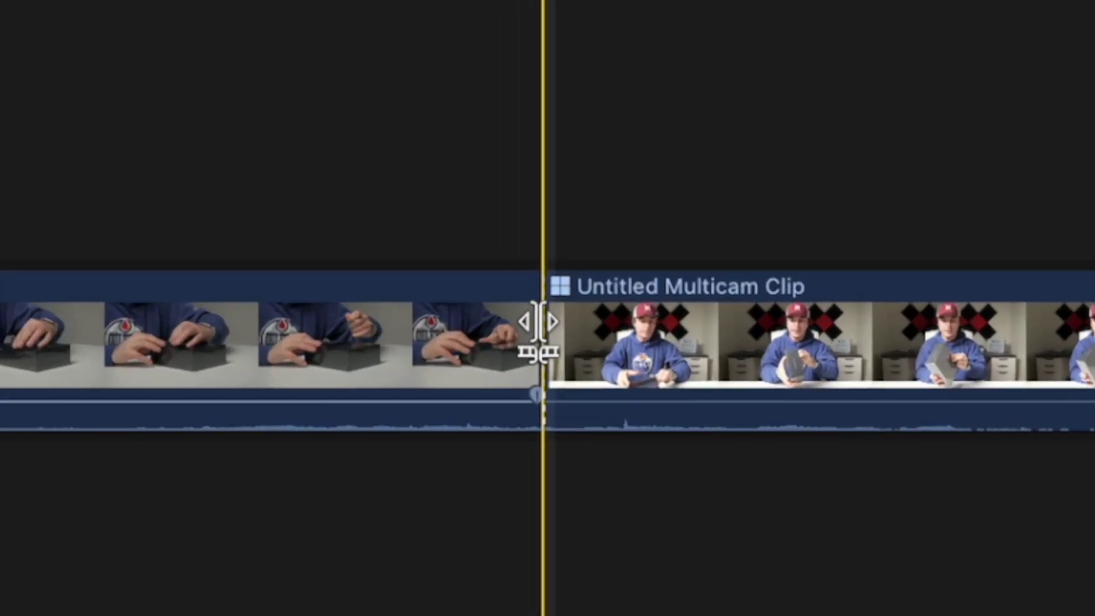
Roll one cut slightly later, then delete an unwanted cut to join the angle 1 pieces.
left_click_drag(540, 323, 451, 471)
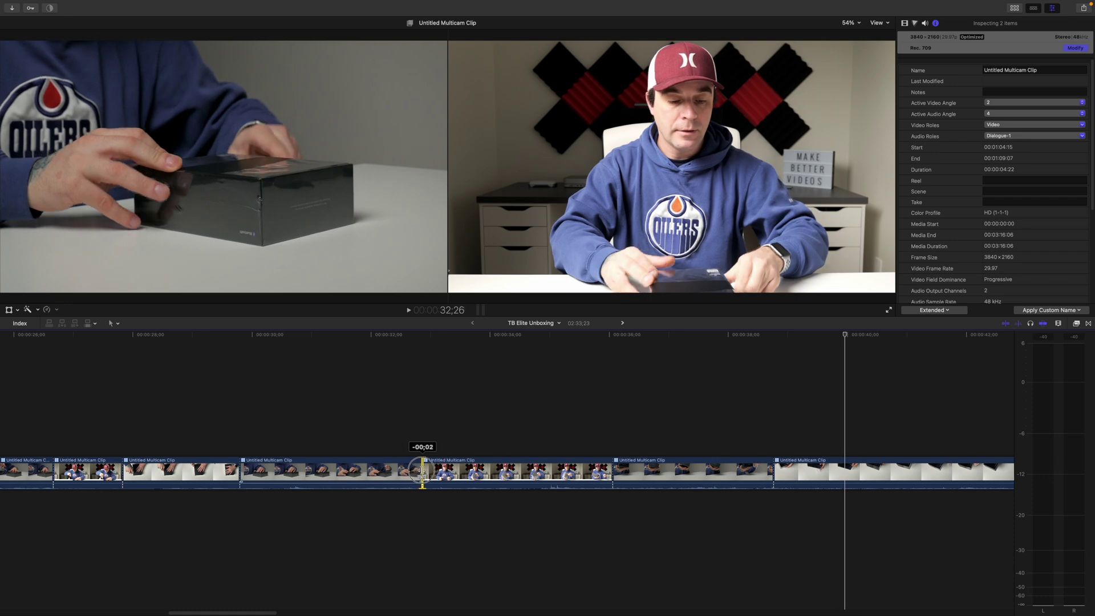
left_click_drag(450, 471, 425, 471)
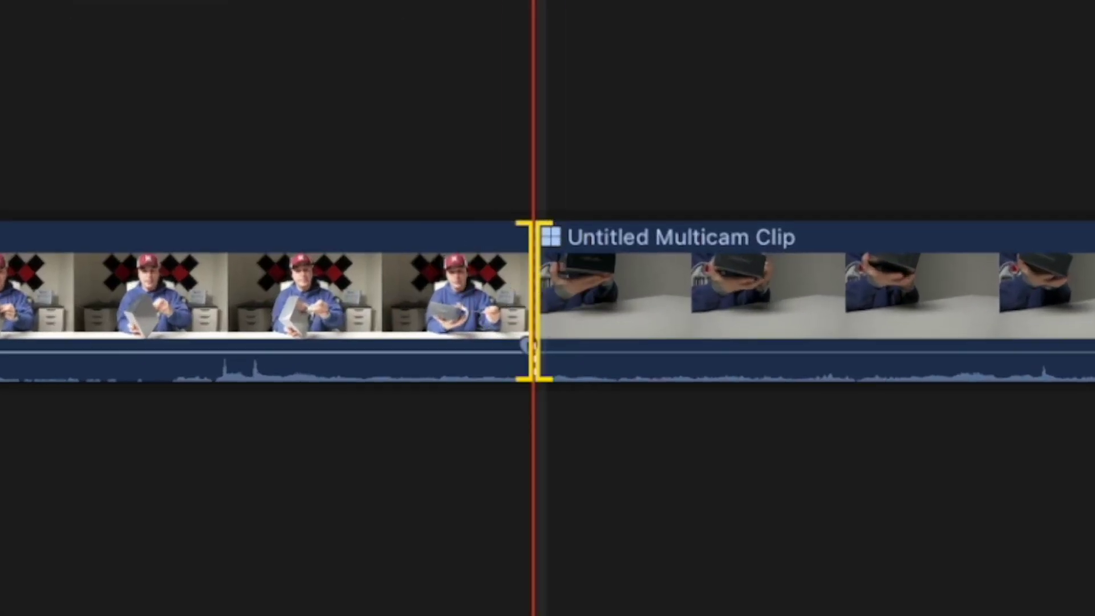
key("Delete")
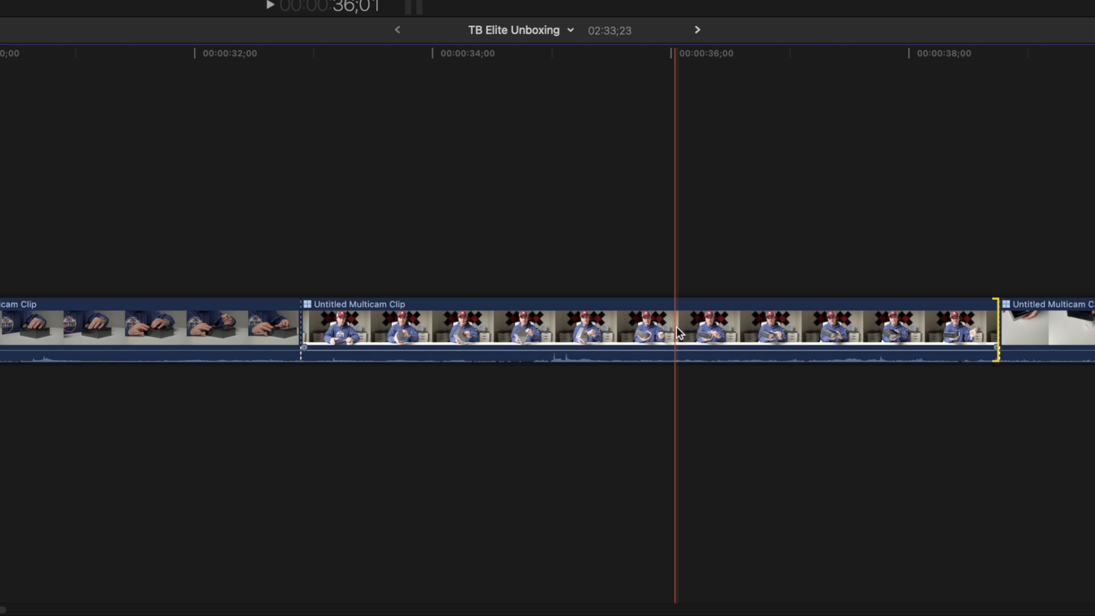
Trim the angle 1 section's start, blade at the playhead and ripple-delete the short piece.
left_click(301, 338)
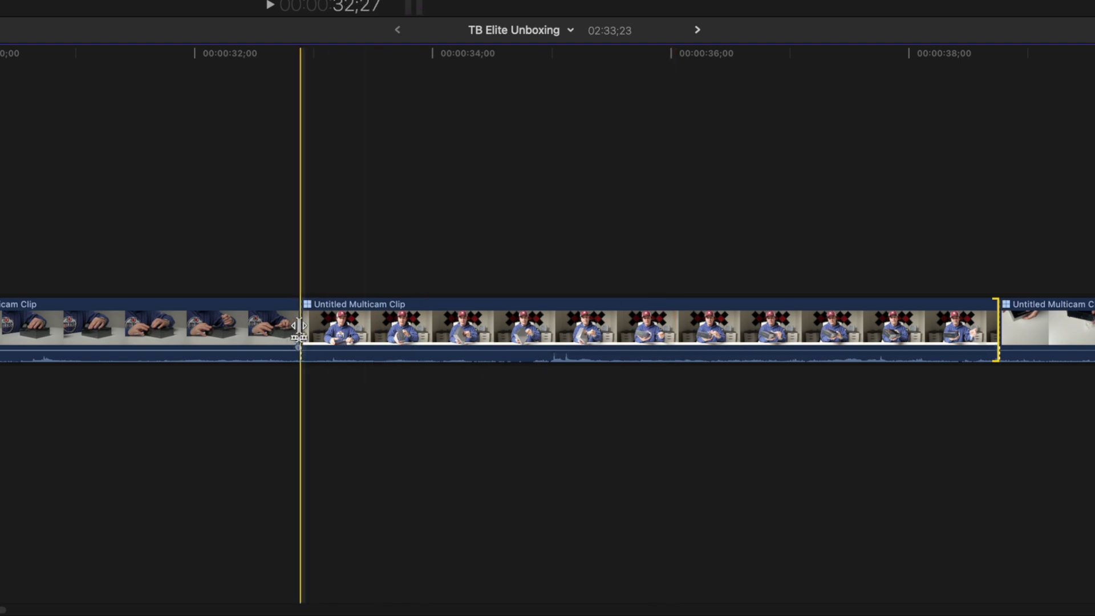
left_click_drag(300, 333, 293, 334)
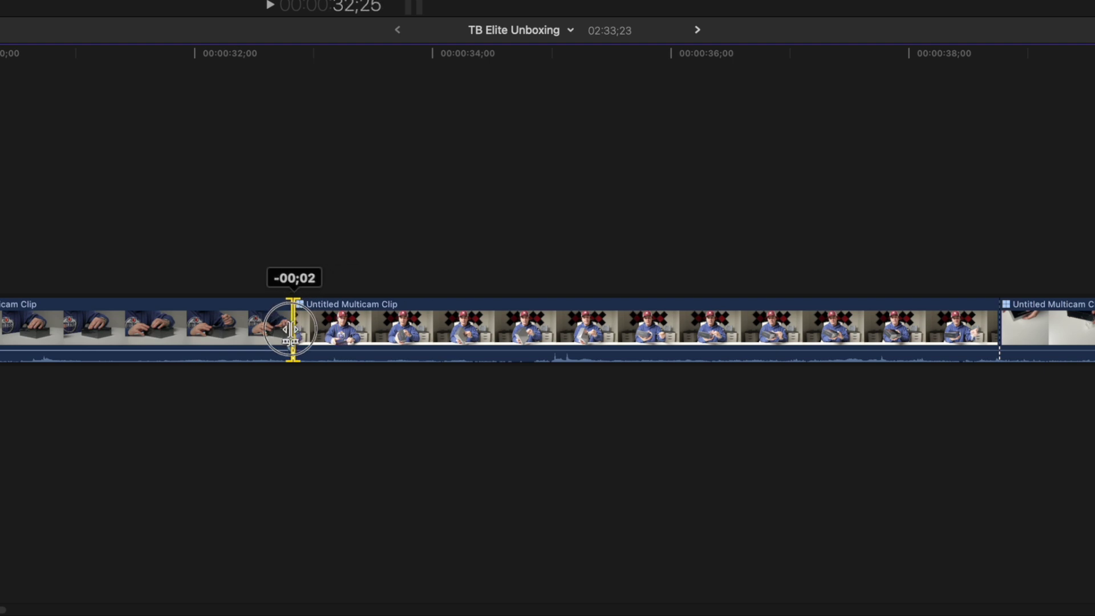
left_click(334, 307)
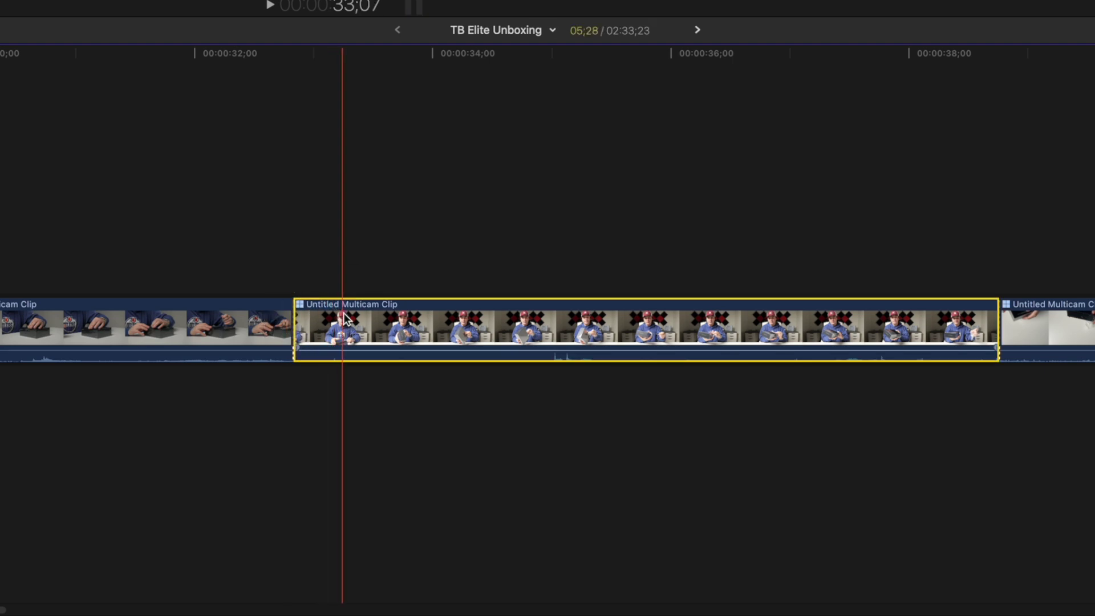
key("super+b")
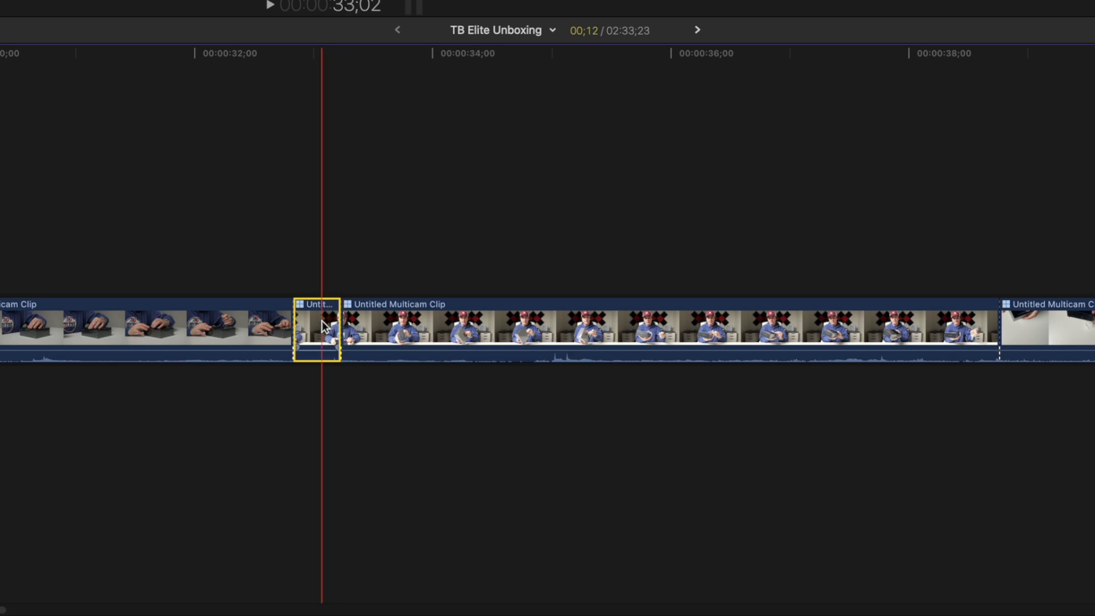
key("Delete")
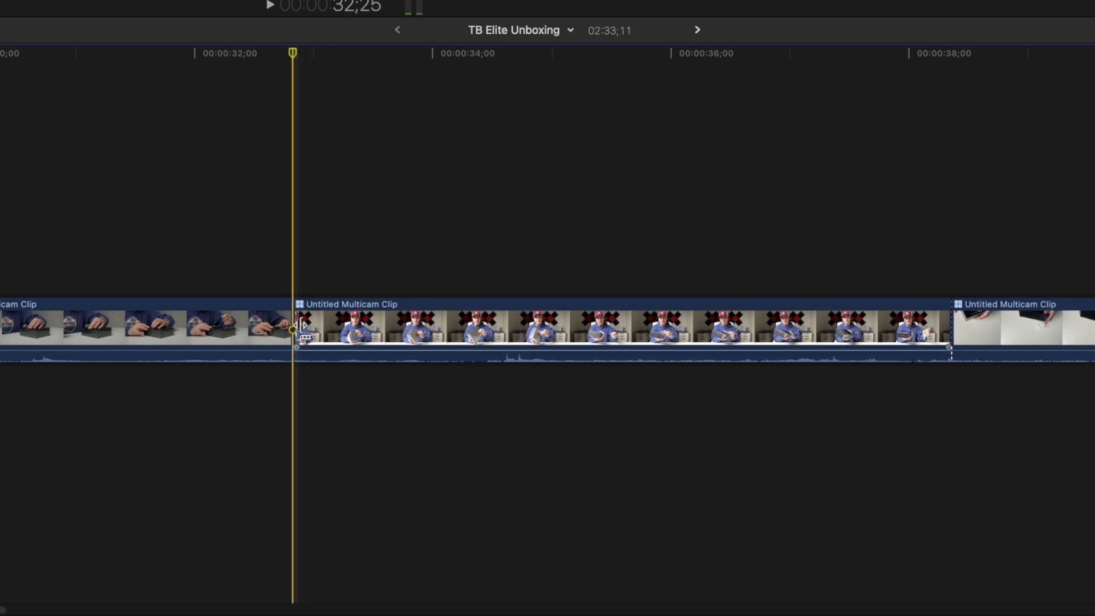
Trim the remaining angle 1 clip's start to the playhead with Option-[.
left_click(317, 326)
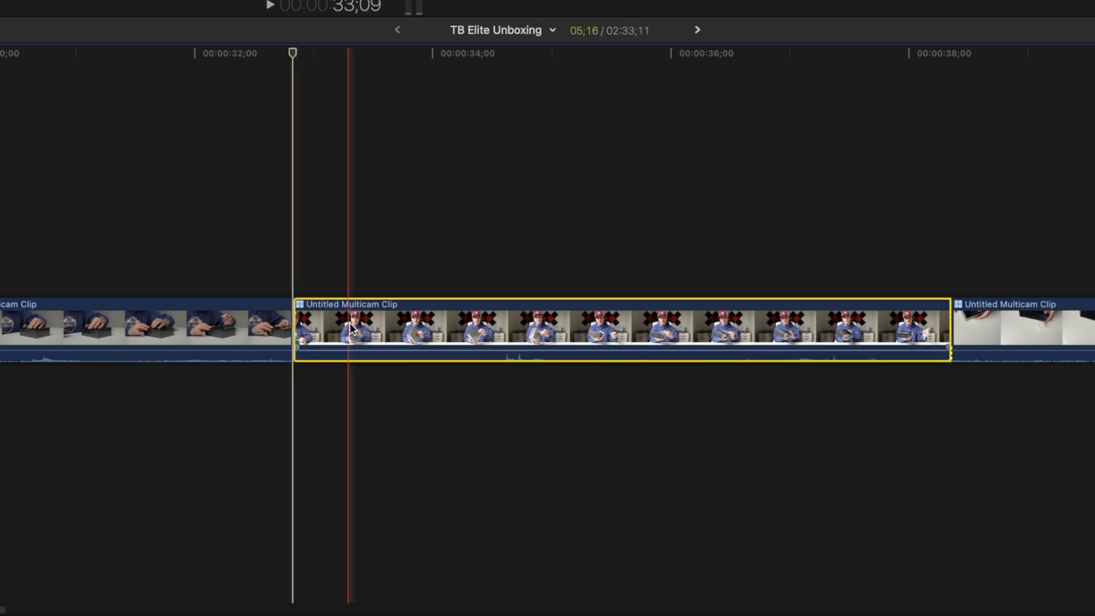
key("alt+bracketleft")
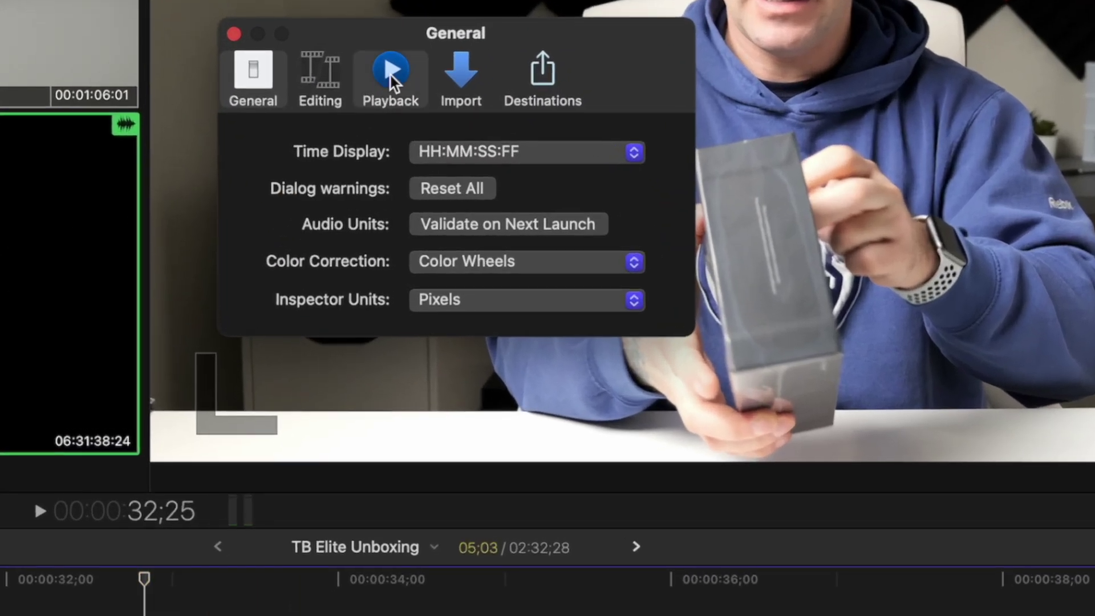
Switch the Final Cut Pro settings window to the Playback pane.
left_click(392, 77)
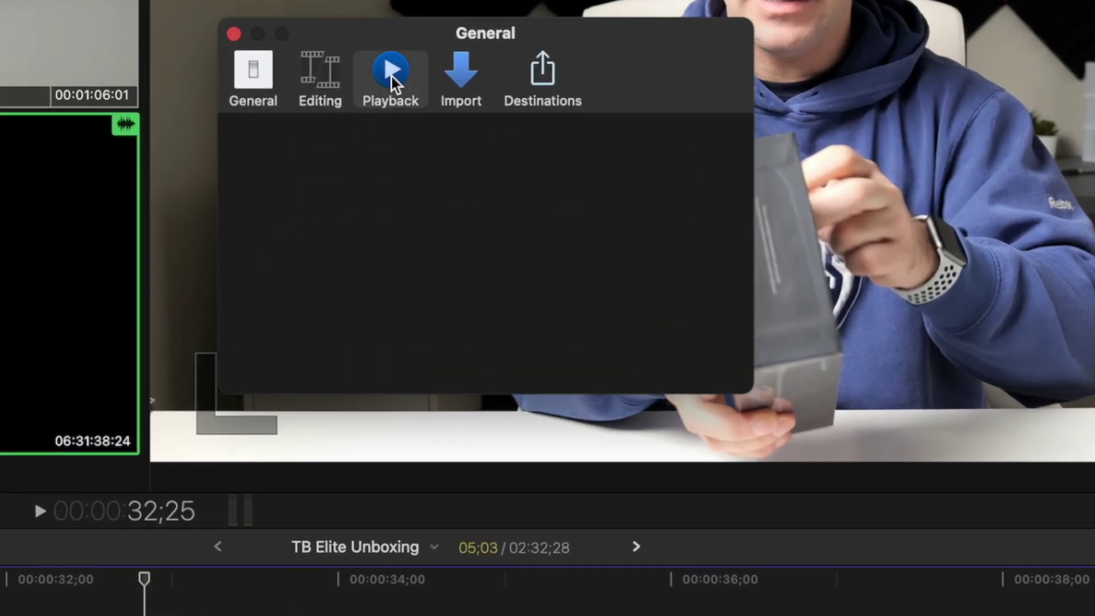